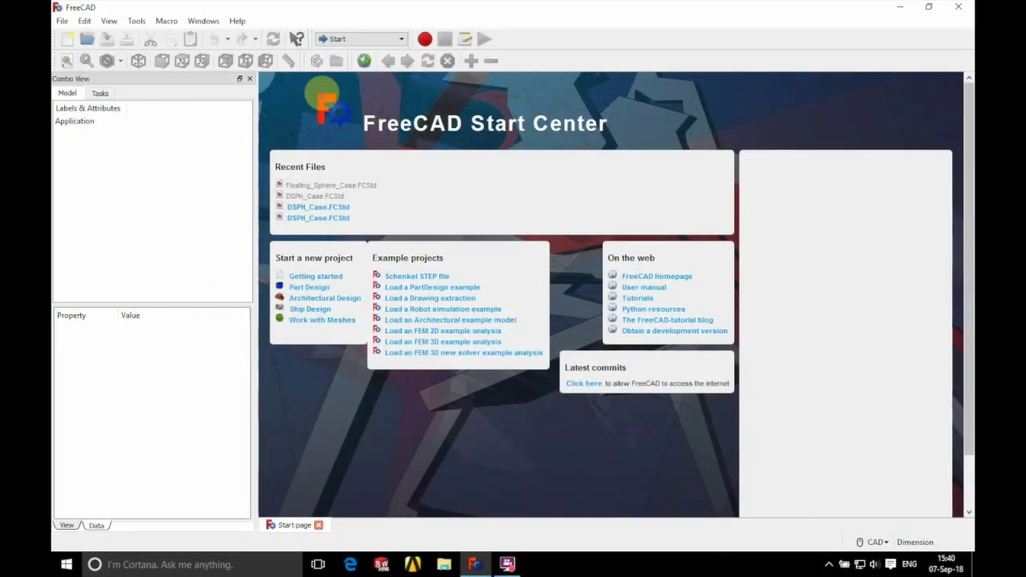
Run the DesignSPHysics.py user macro from the Macros dialog
click(167, 24)
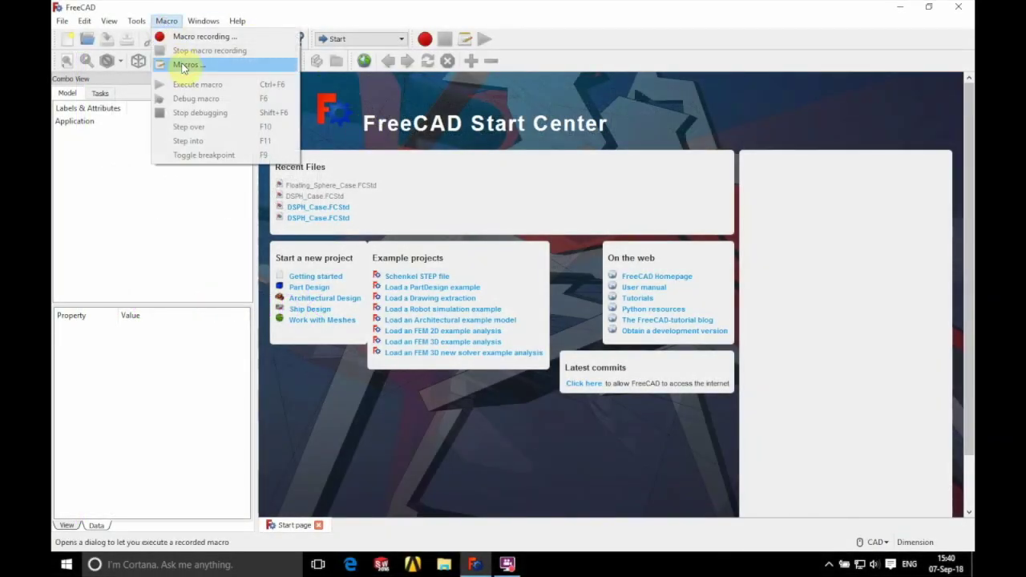
click(183, 67)
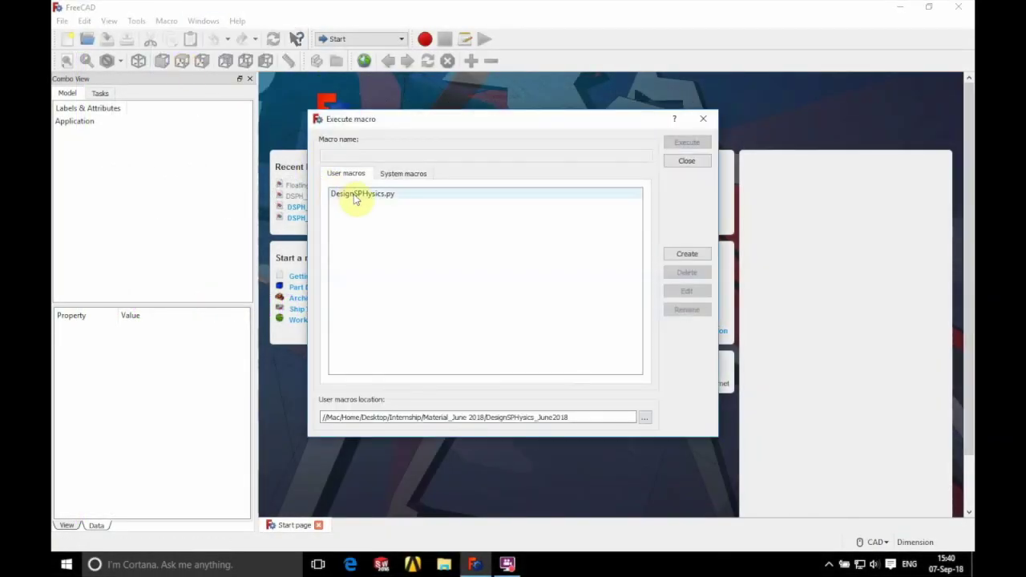
click(354, 195)
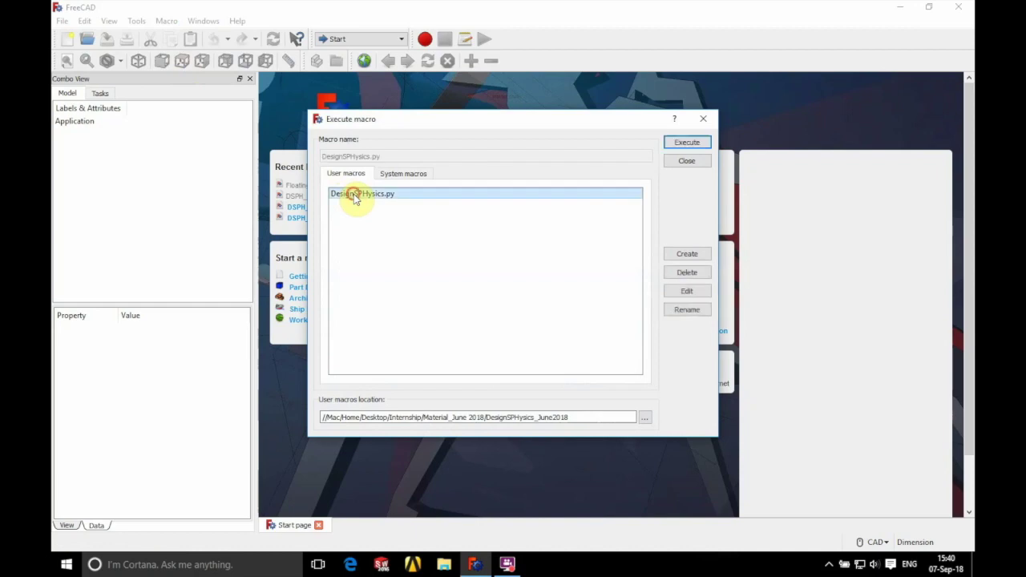
click(687, 143)
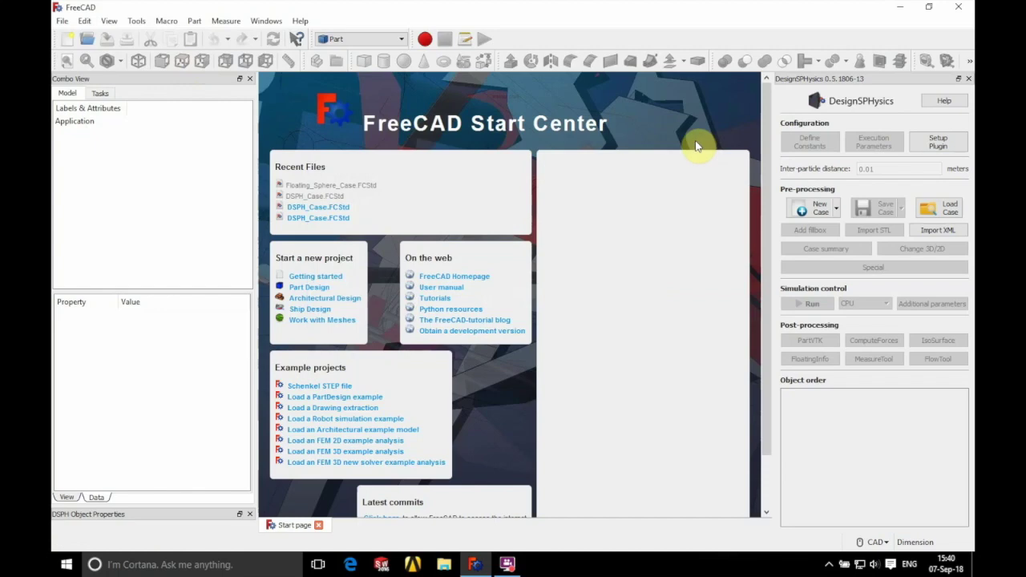
Accept the DualSPHysics executable paths in Setup Plugin and start a new DSPH case
click(954, 144)
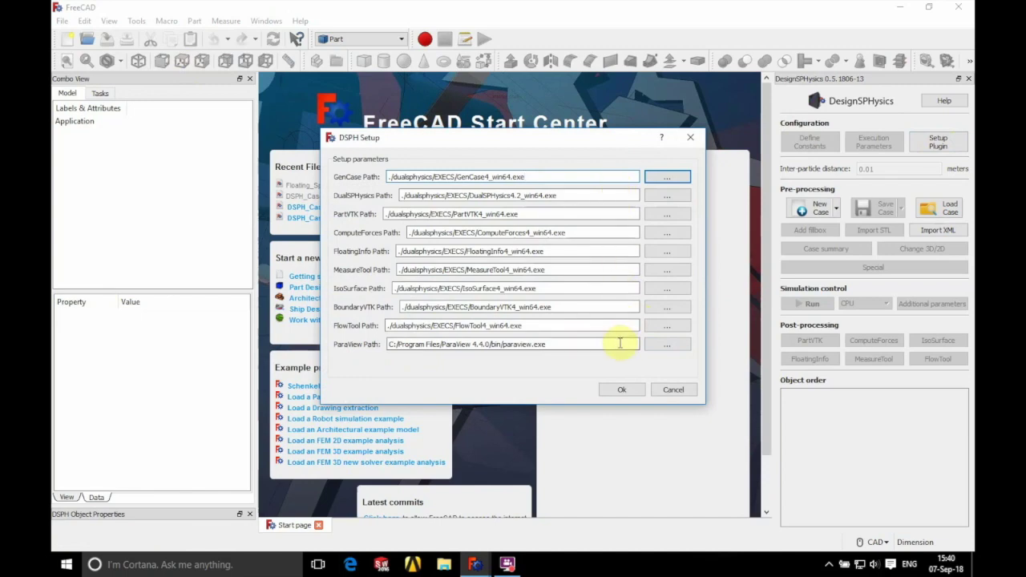
click(623, 390)
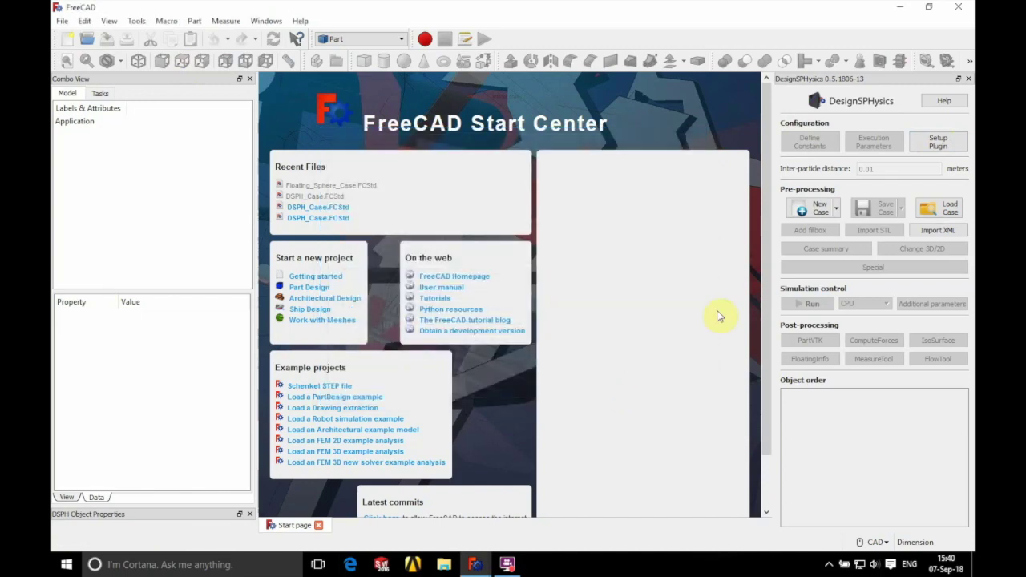
click(811, 216)
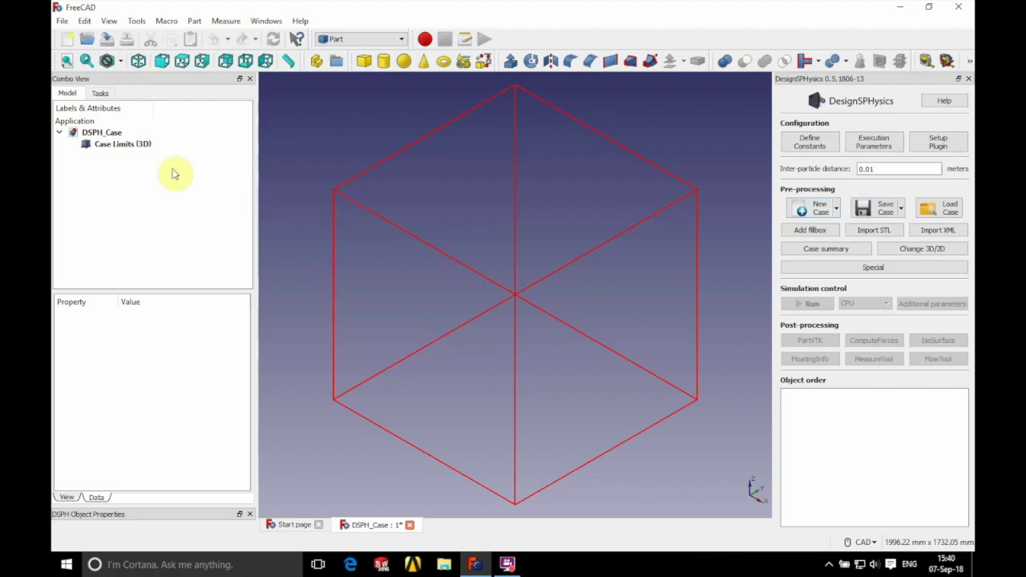
Move Case Limits (3D) to x = -500 mm
click(114, 146)
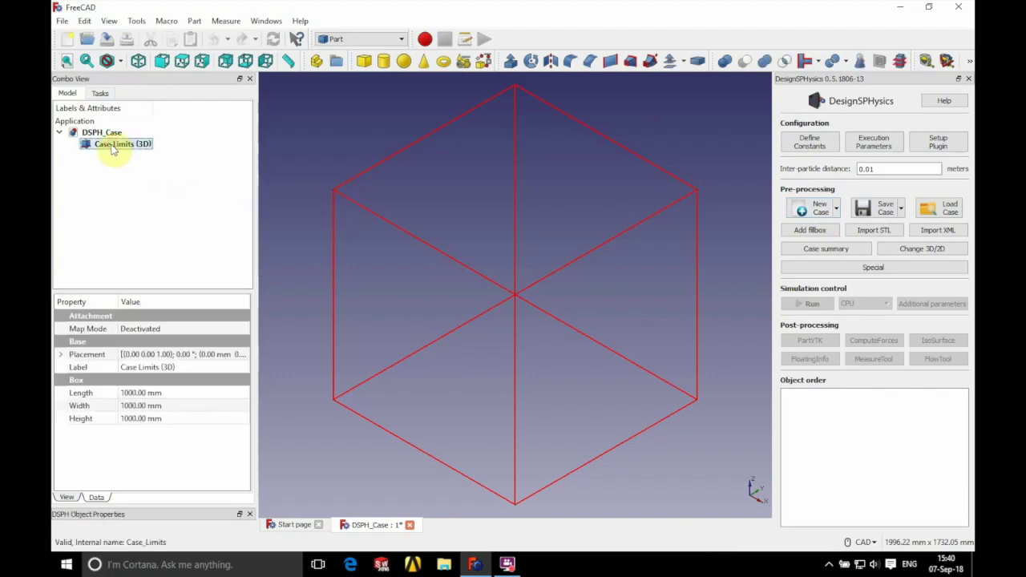
click(61, 354)
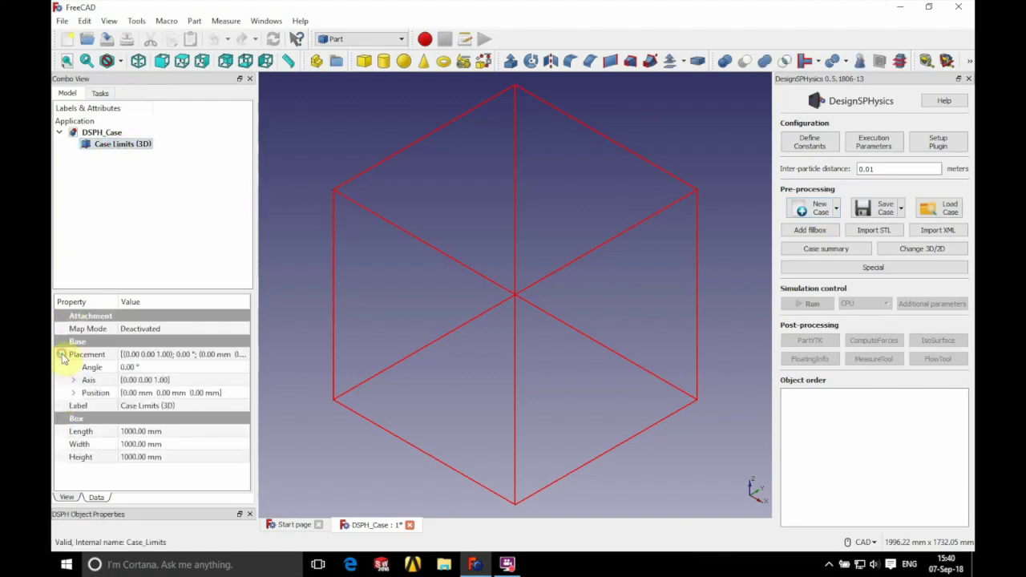
click(73, 392)
click(126, 405)
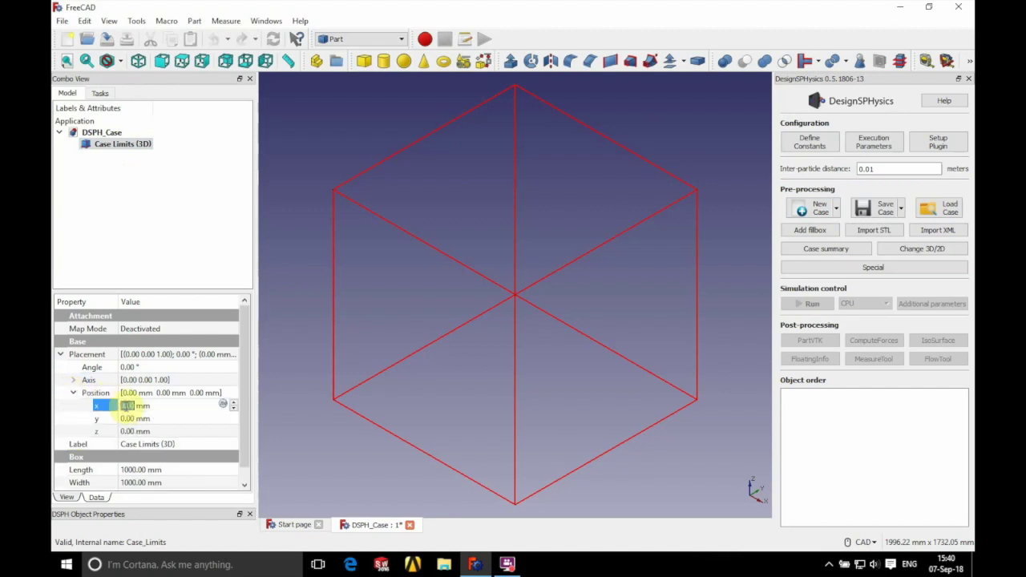
text(-500)
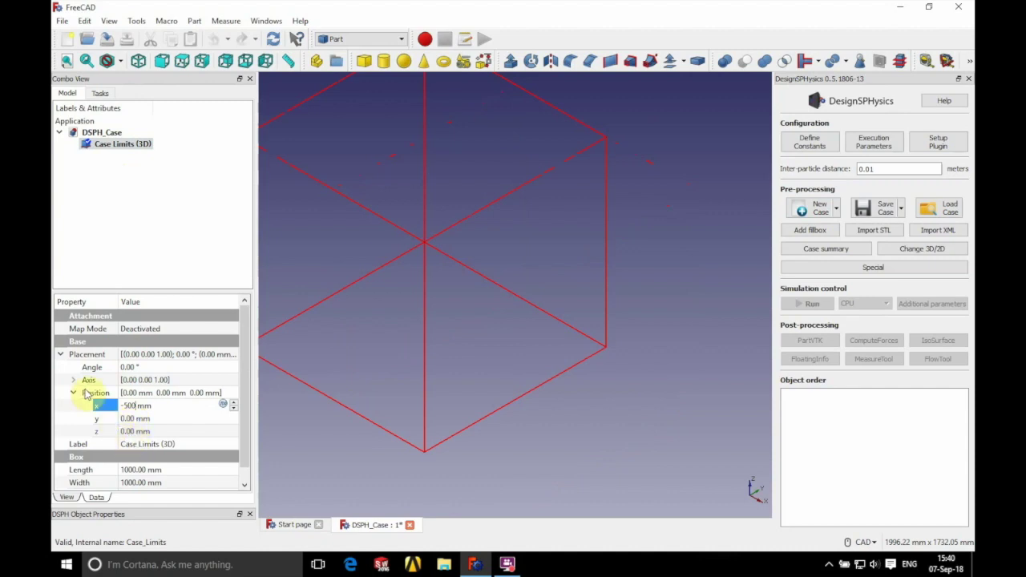
Resize Case Limits to 6500 × 370 × 700 mm and fit the whole box in view
click(61, 353)
click(125, 393)
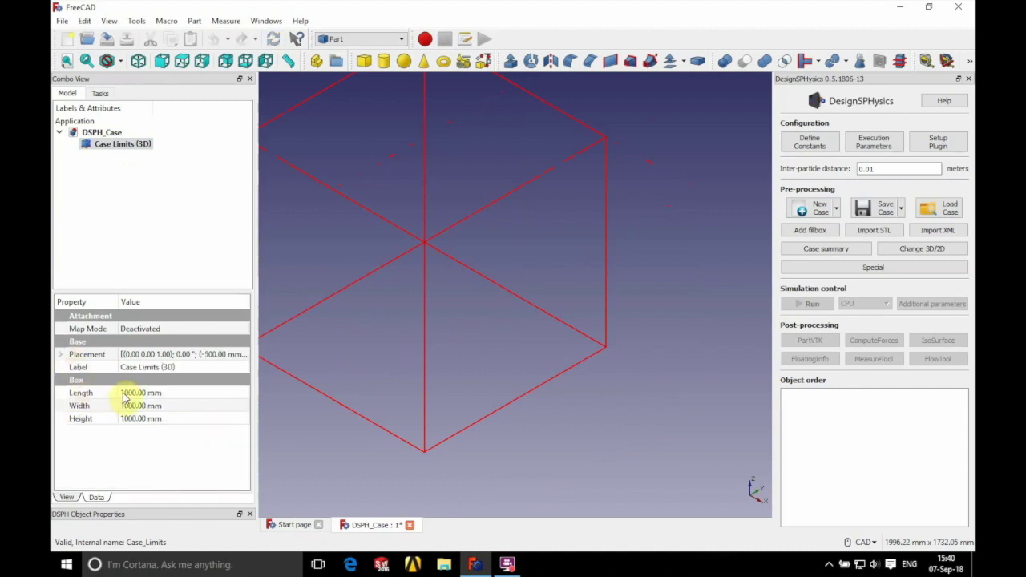
text(3)
text(500)
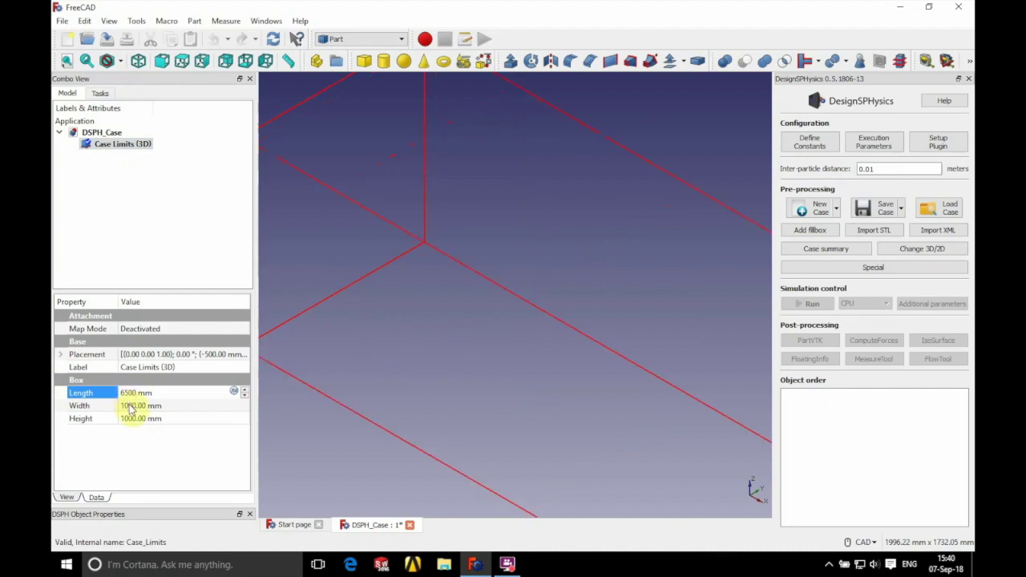
click(131, 407)
text(375)
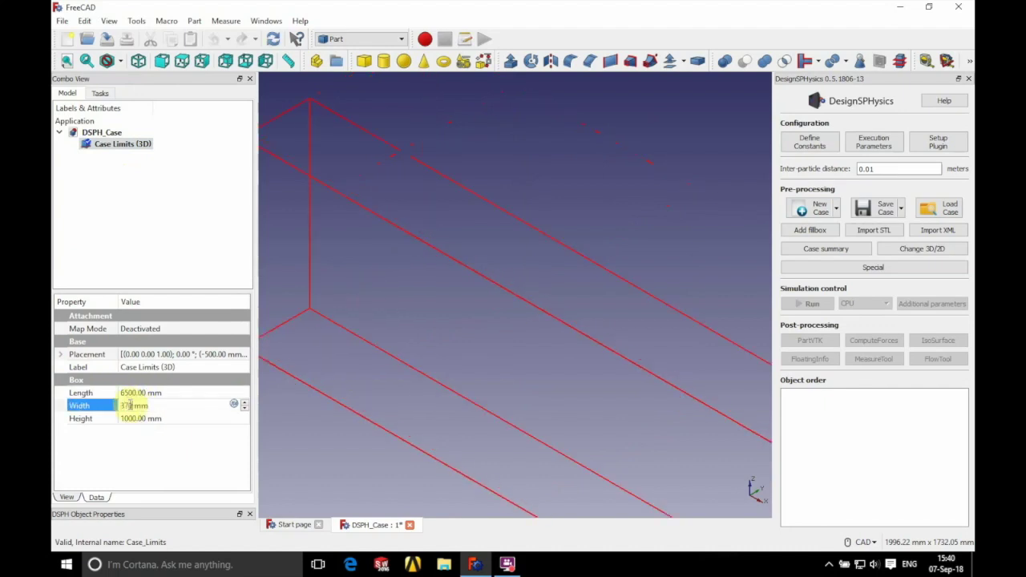
click(130, 418)
text(700)
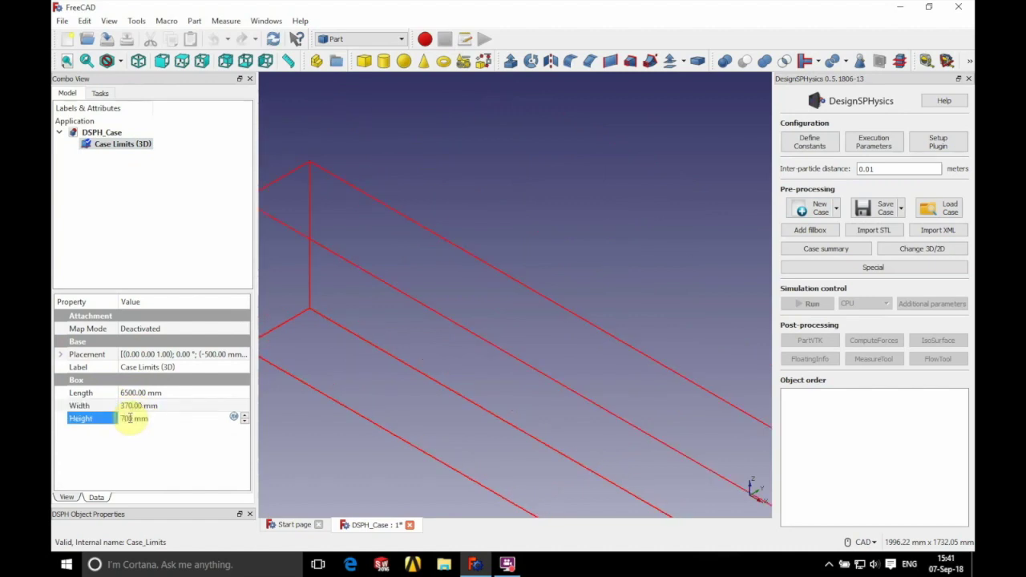
click(137, 206)
click(66, 64)
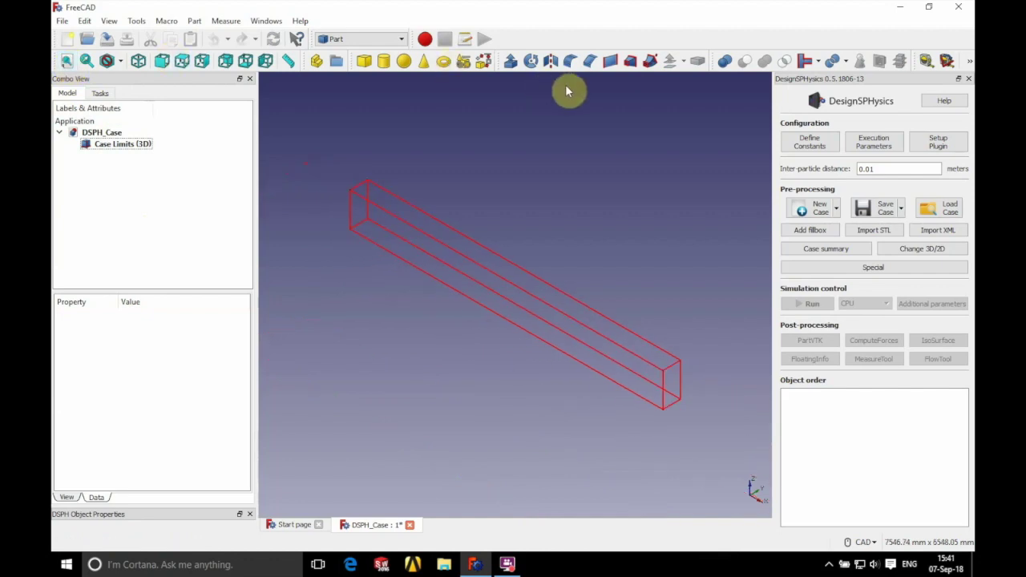
click(888, 233)
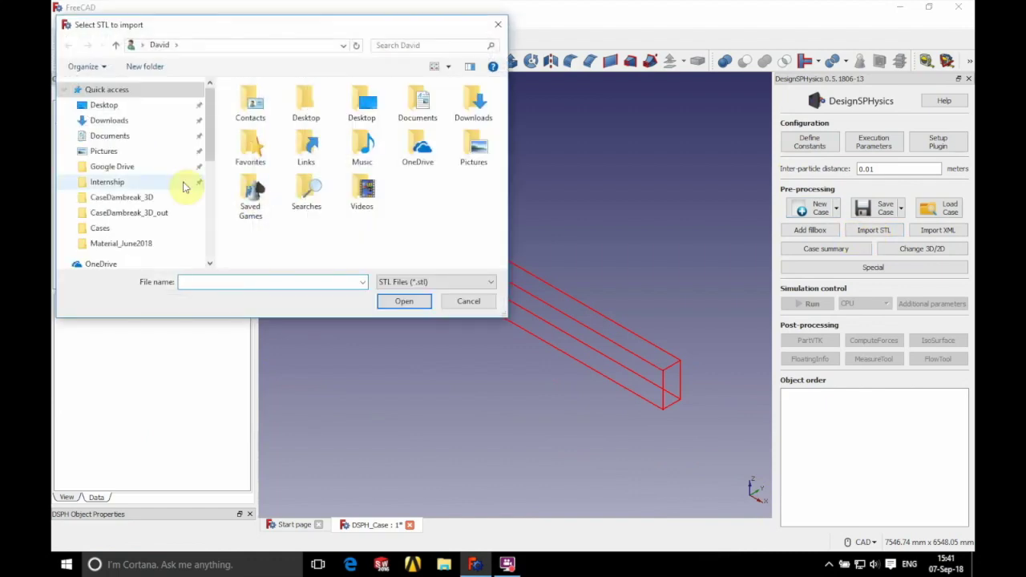
Choose the CaseWaveTank_structure STL file in the Material_June2018 folder
click(120, 182)
double_click(261, 131)
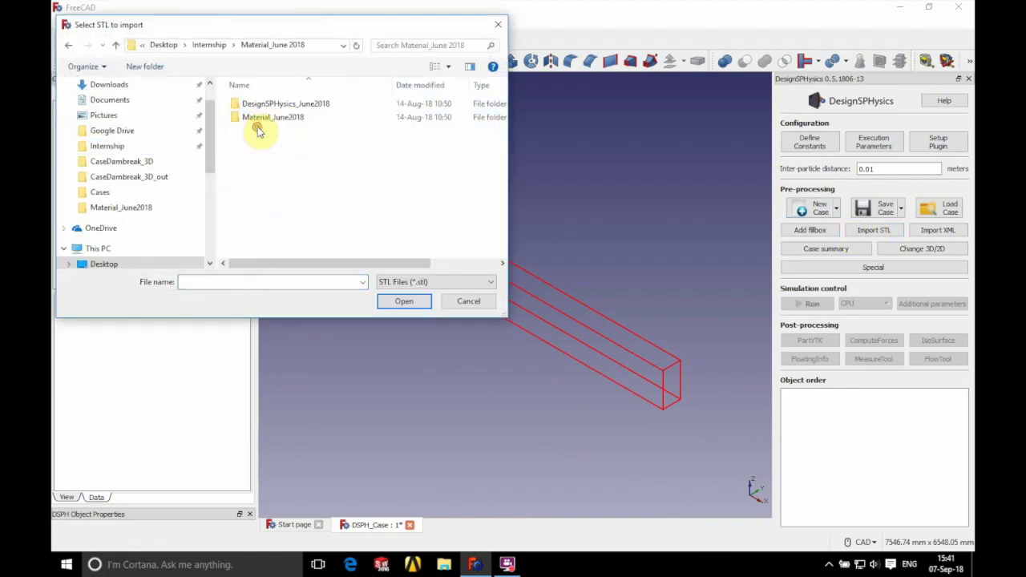
double_click(270, 117)
double_click(287, 105)
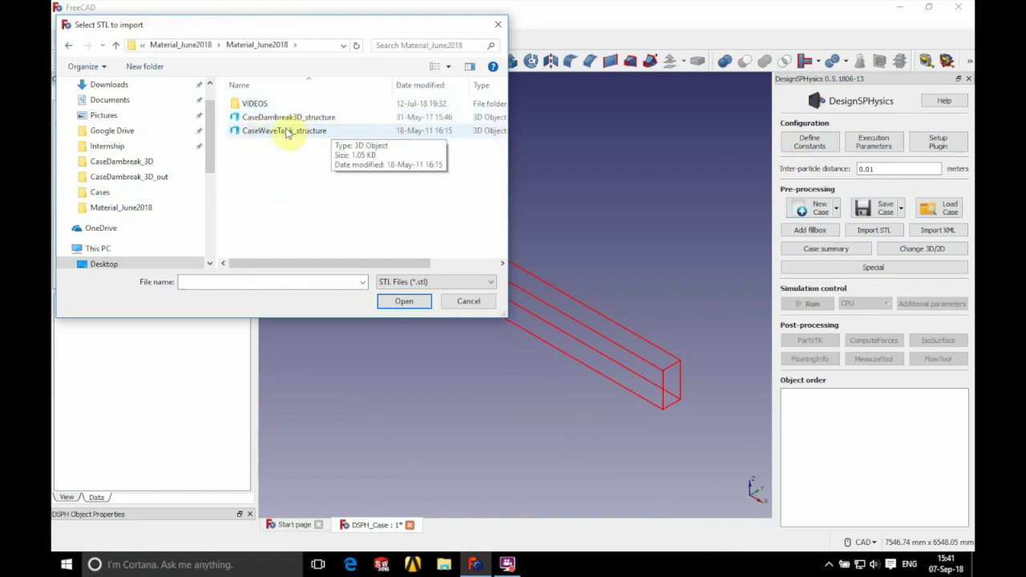
double_click(287, 131)
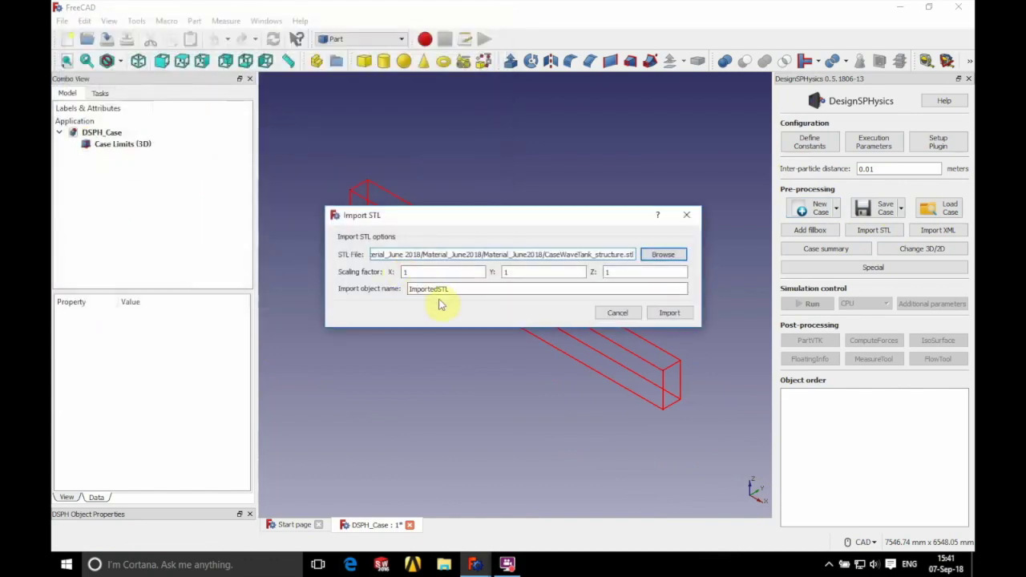
Name the import Structure, set X, Y and Z scaling to 1000, and import it
drag(459, 289, 390, 289)
text(Structure)
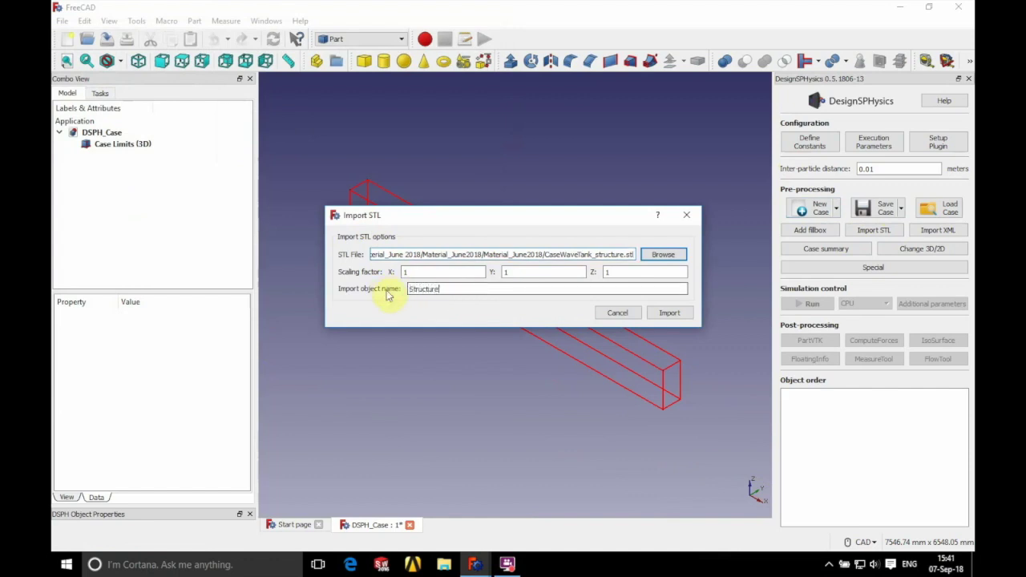
click(425, 273)
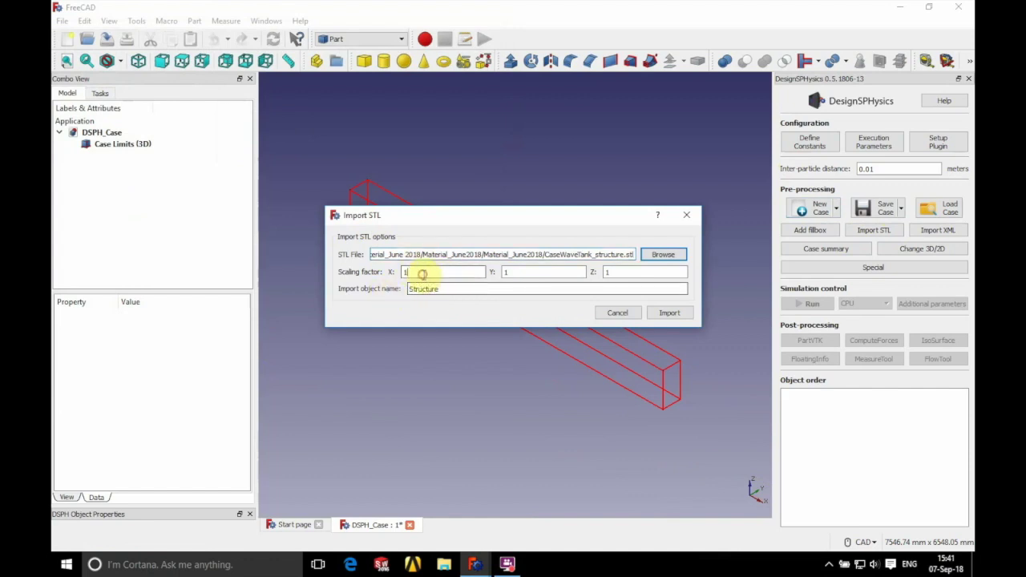
text(000)
click(535, 273)
text(000)
click(642, 273)
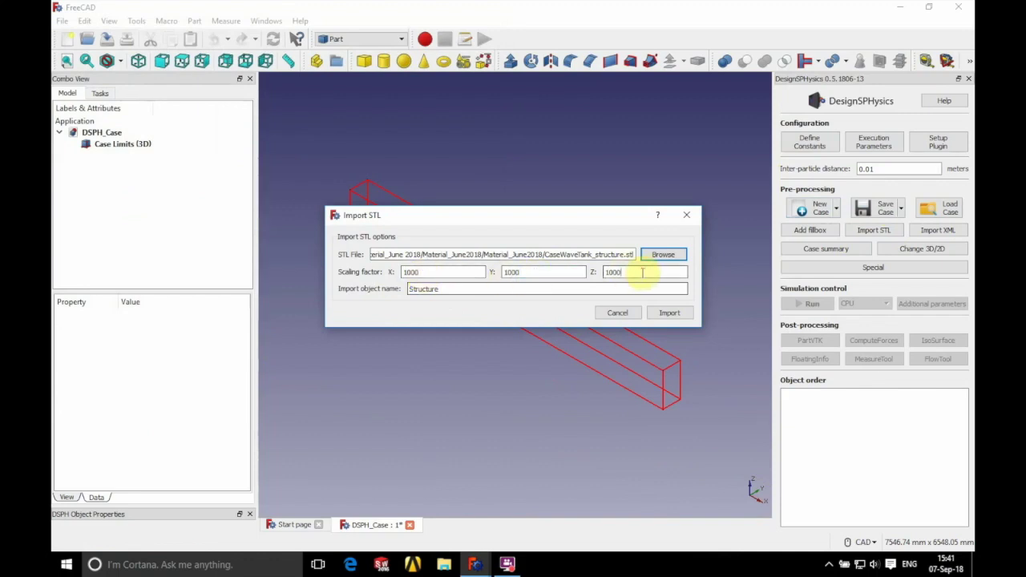
click(670, 313)
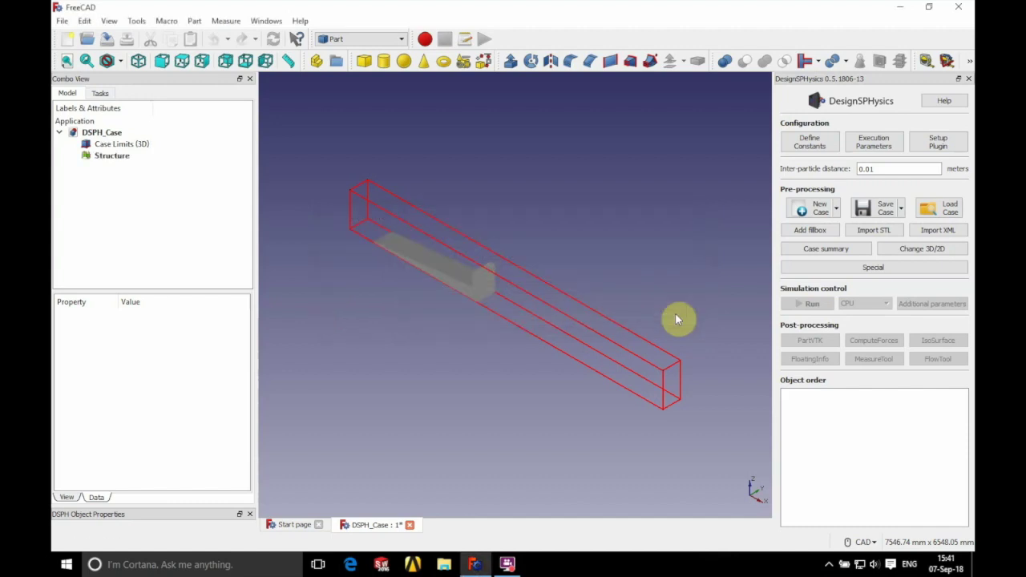
Move the Structure object to x = 3000 mm
click(105, 160)
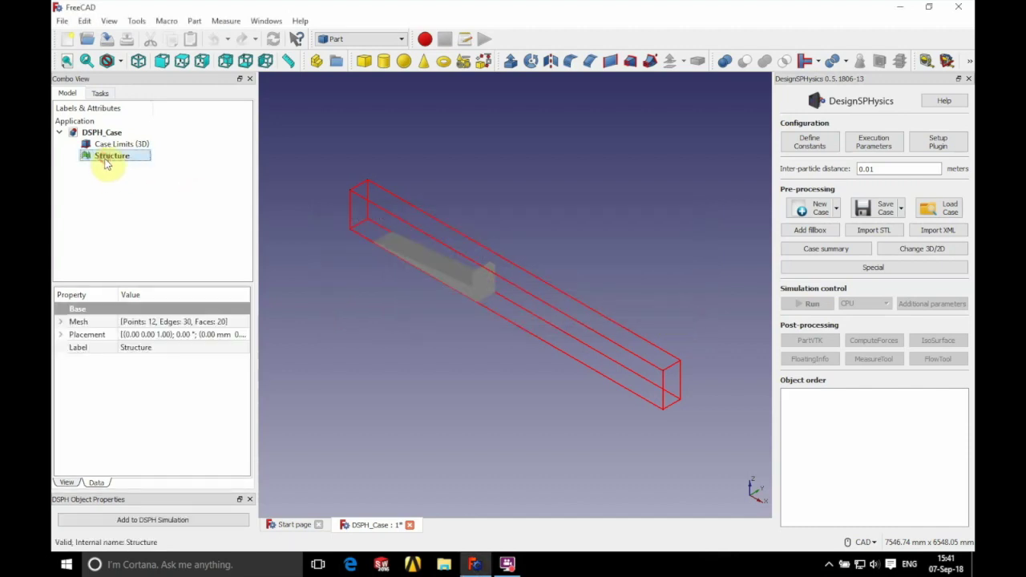
click(61, 335)
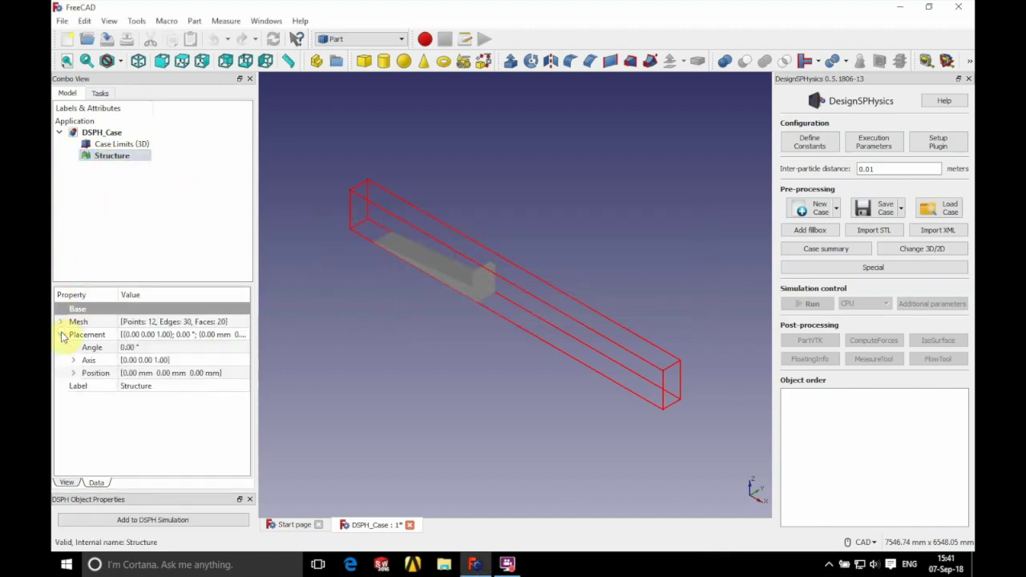
click(72, 373)
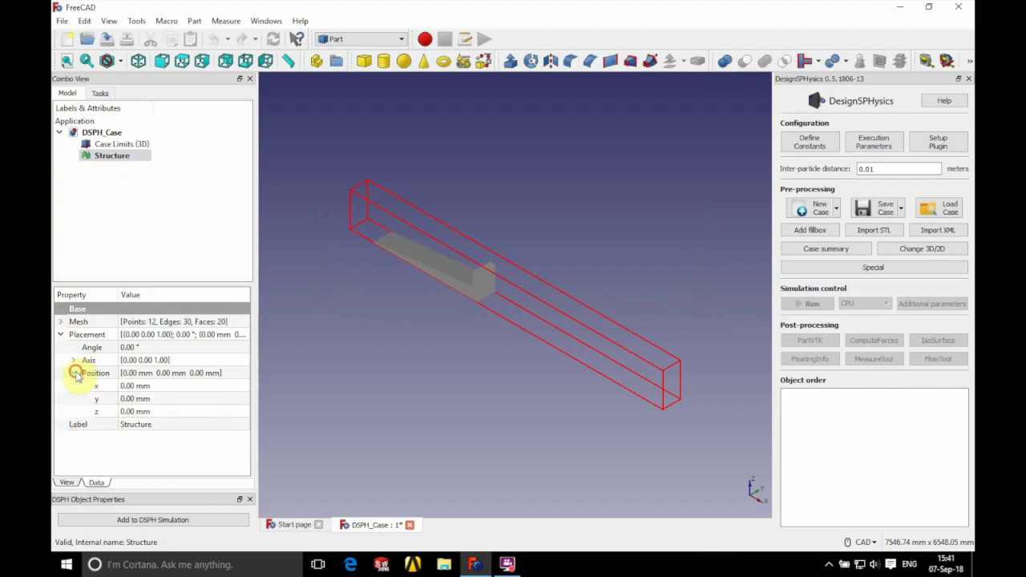
click(126, 387)
text(3)
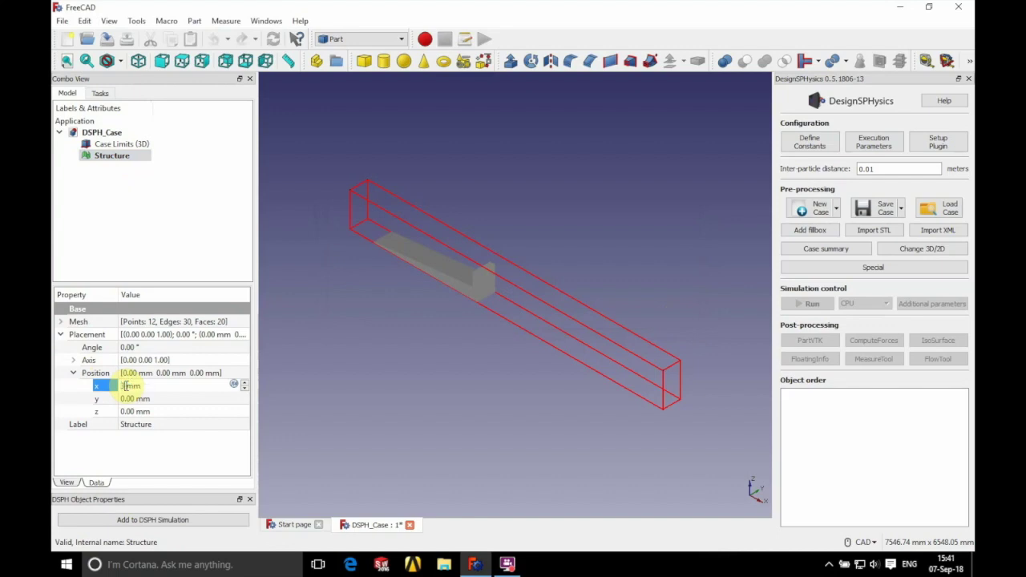
text(000)
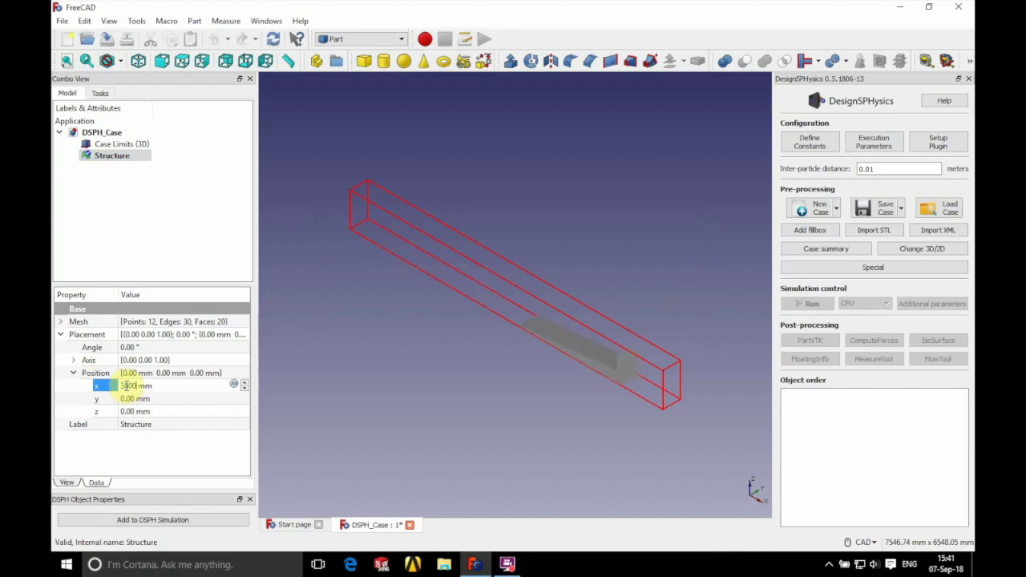
click(143, 232)
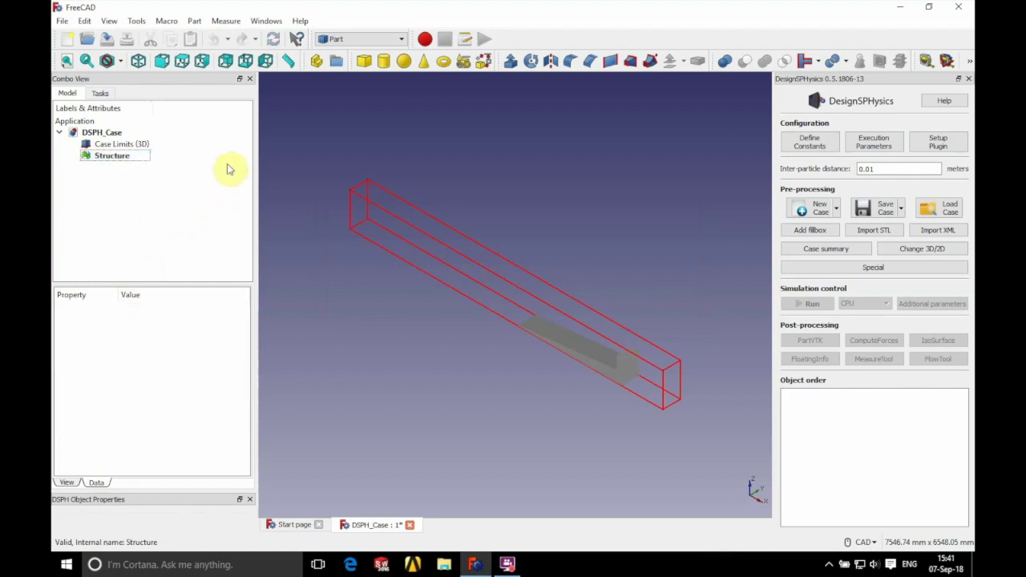
click(366, 68)
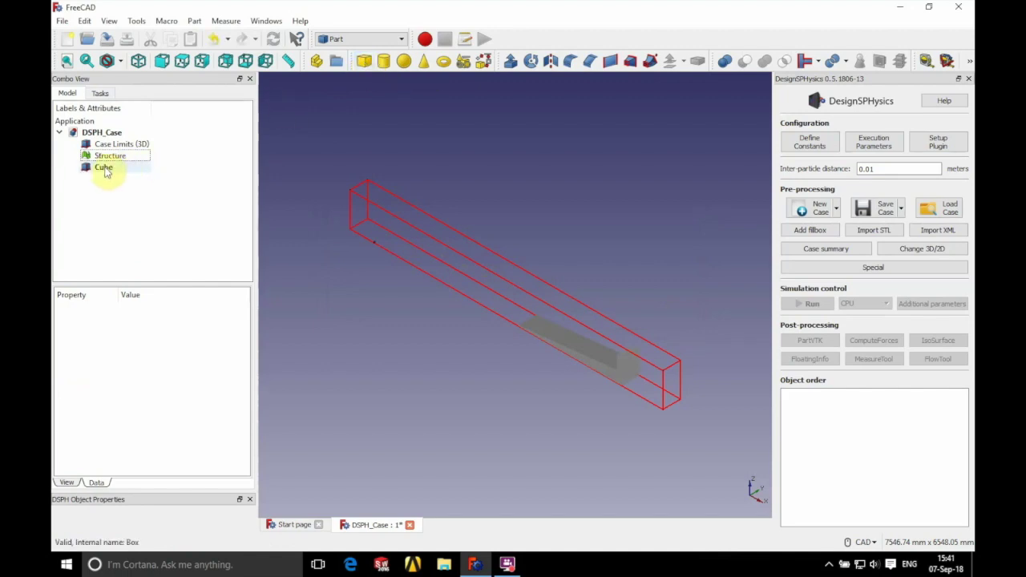
Rename the new cube to Bottom and place it at x = -500 mm
click(103, 168)
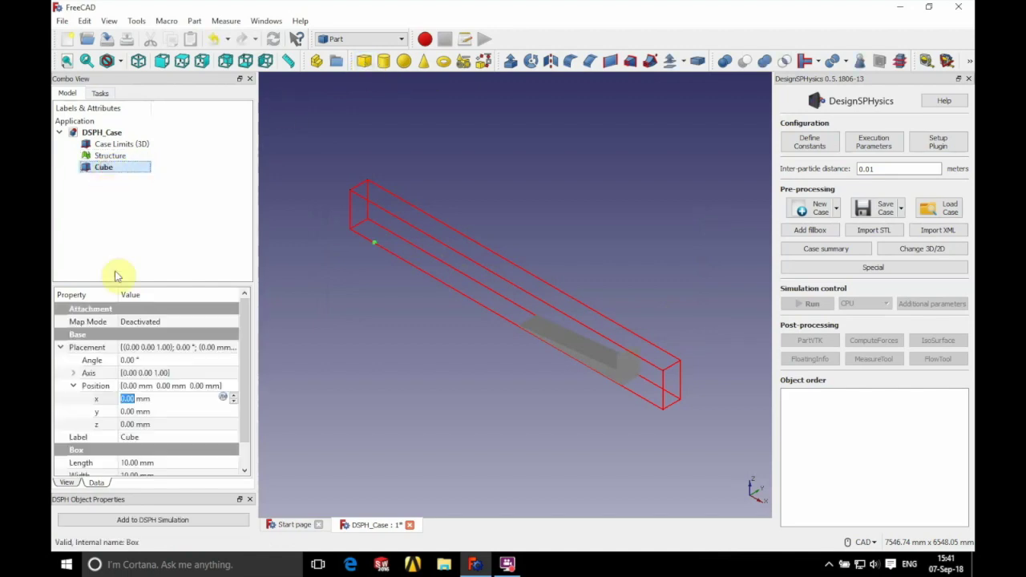
click(126, 435)
text(Bottom)
key(Return)
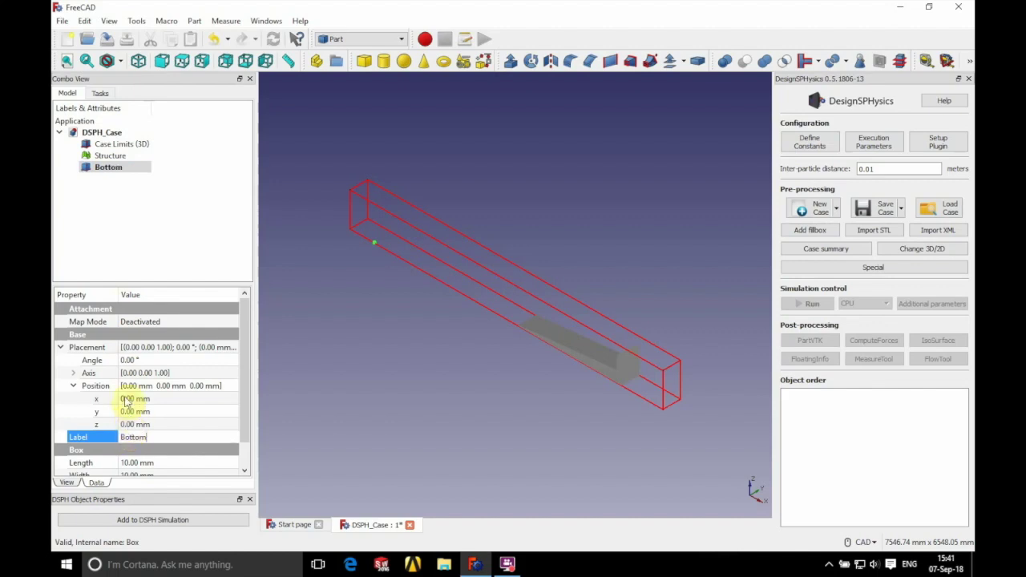
click(126, 399)
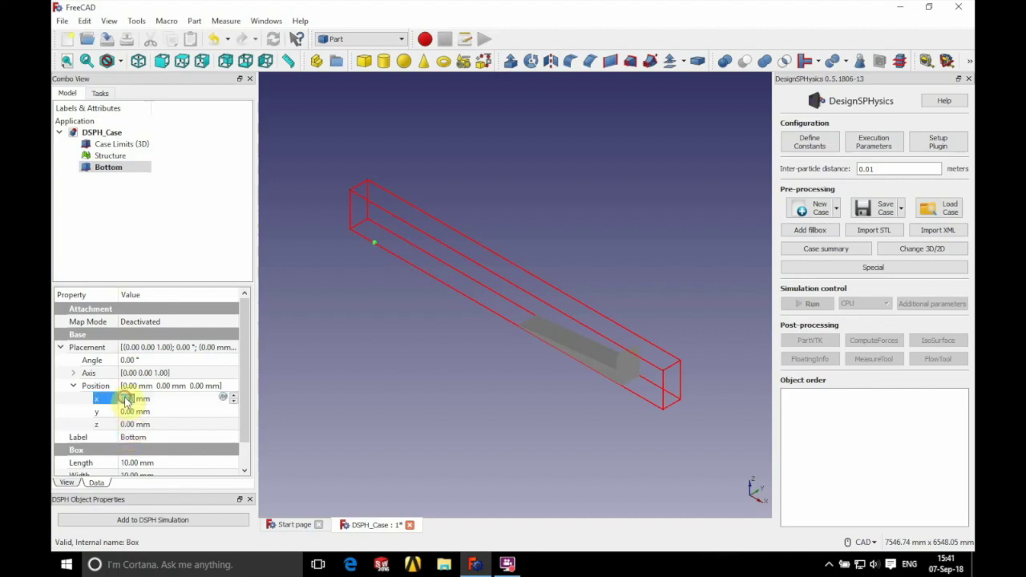
scroll(126, 398, down, 3)
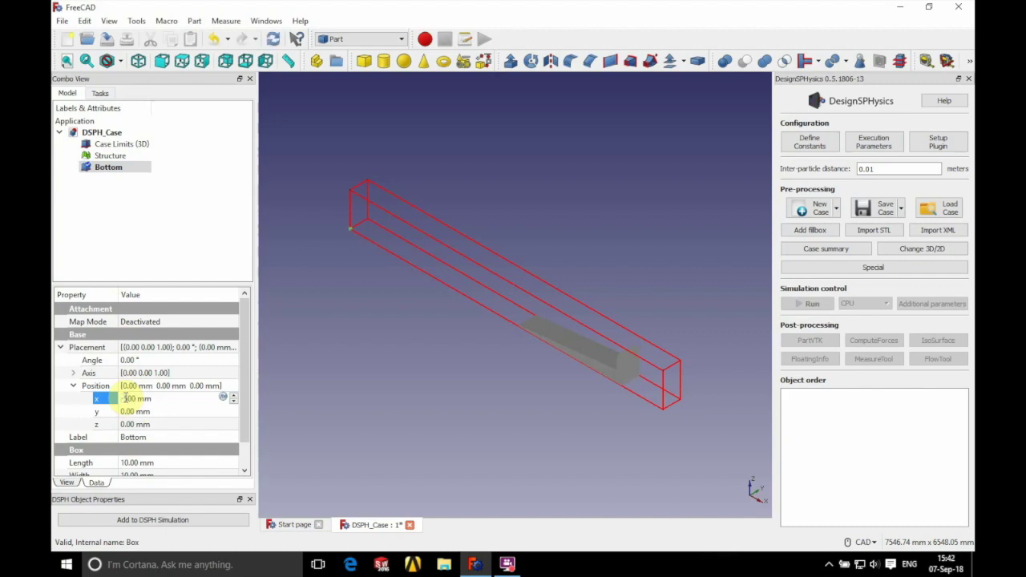
key(Return)
Size Bottom to 6500 × 370 × 1 mm
click(61, 347)
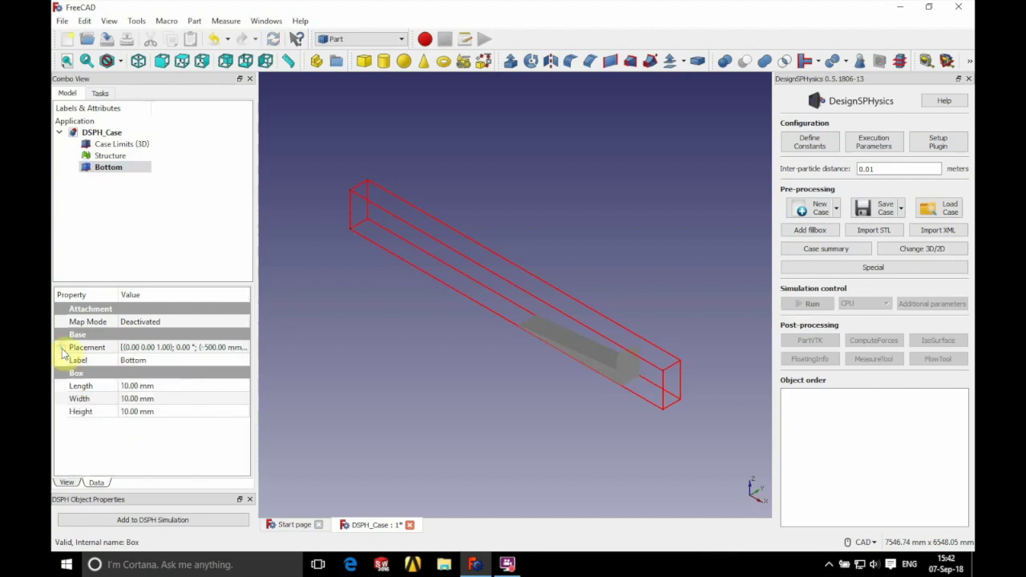
click(128, 386)
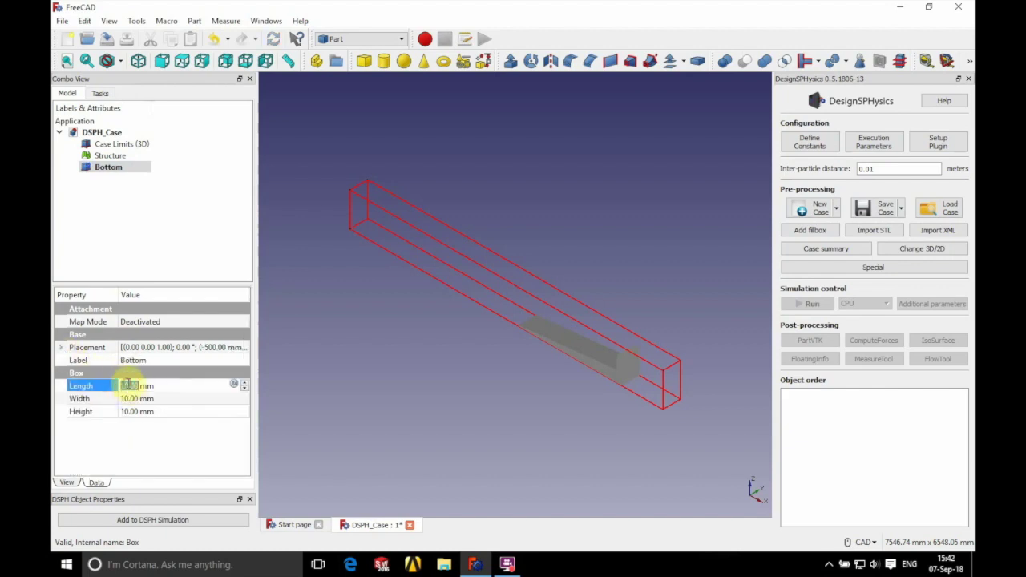
text(6500)
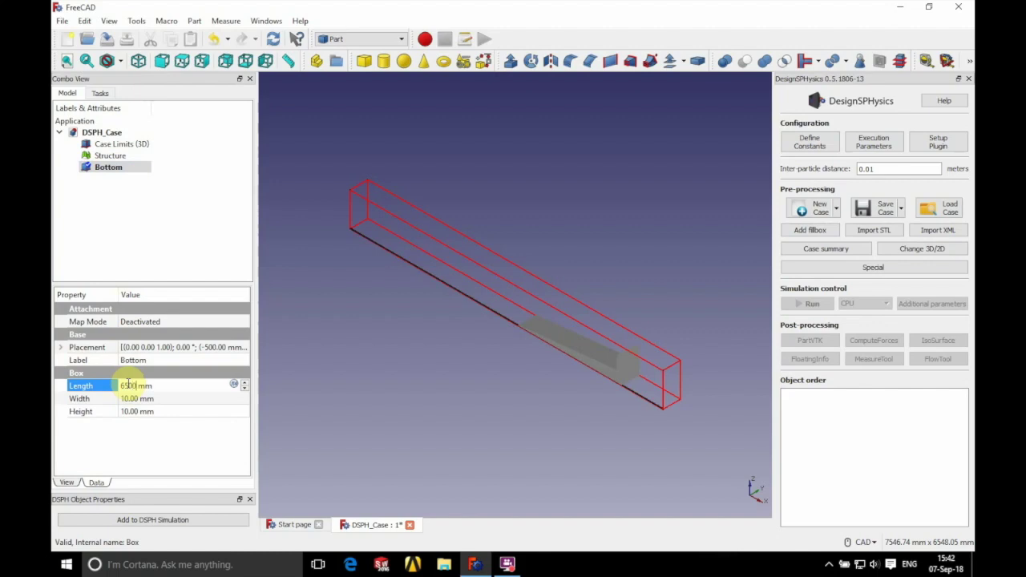
click(128, 396)
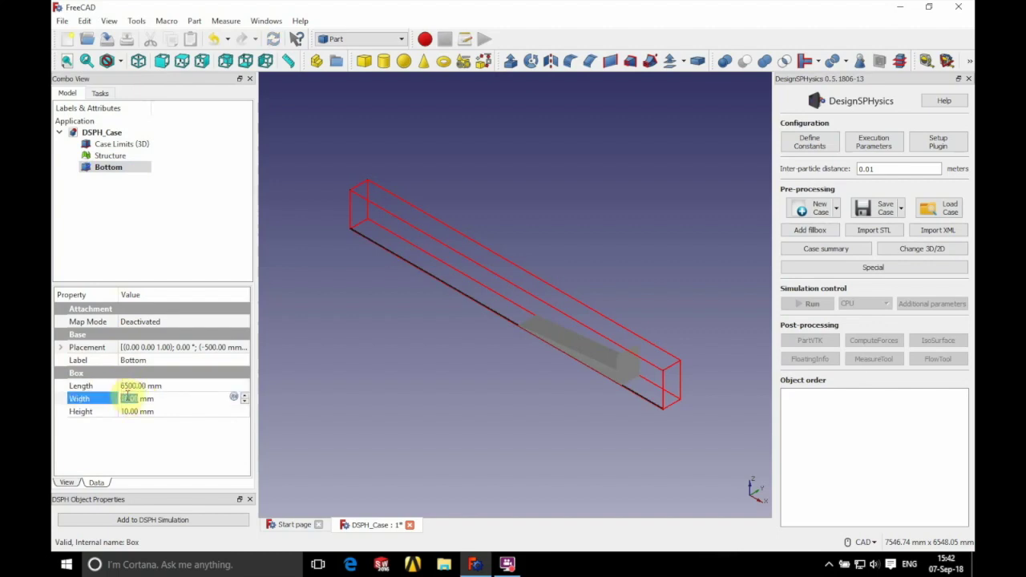
text(370)
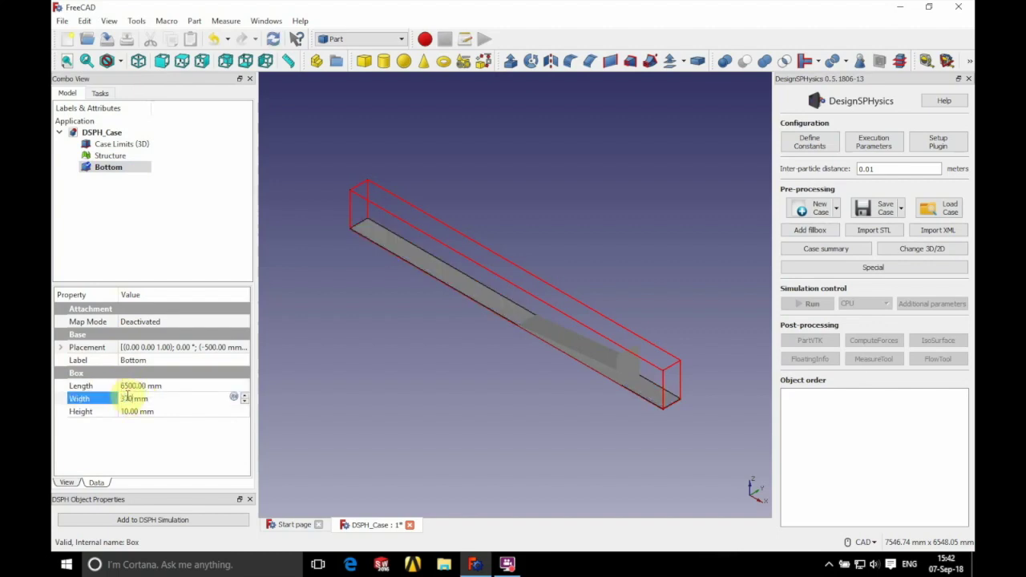
click(126, 412)
text(1)
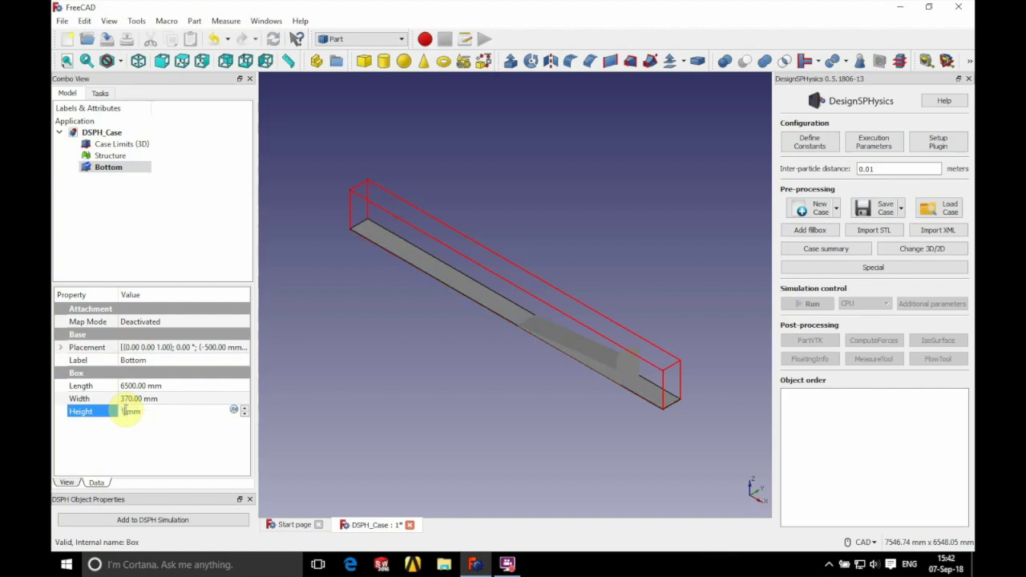
click(138, 241)
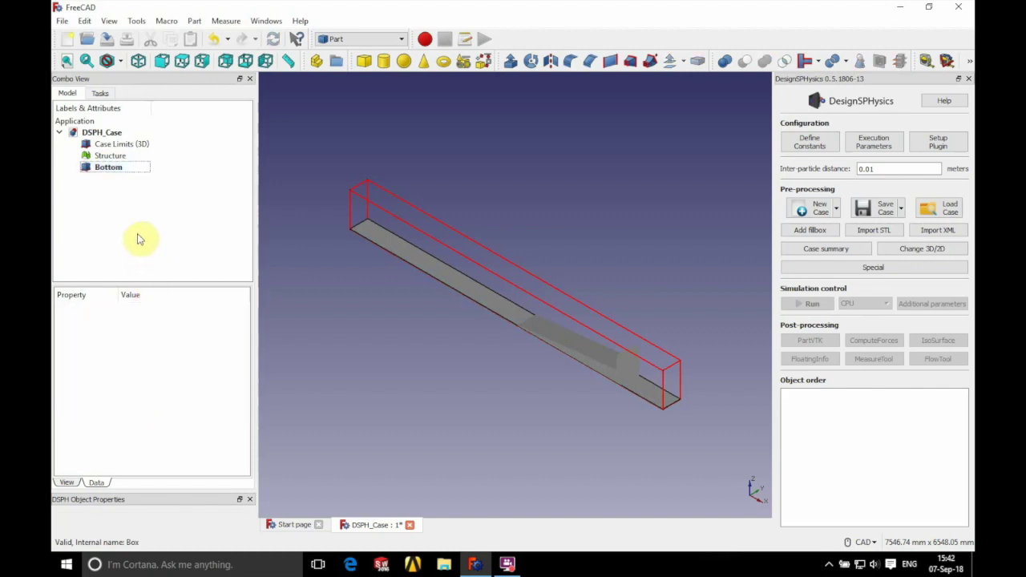
Add another cube named Piston at x = -30 mm
click(364, 61)
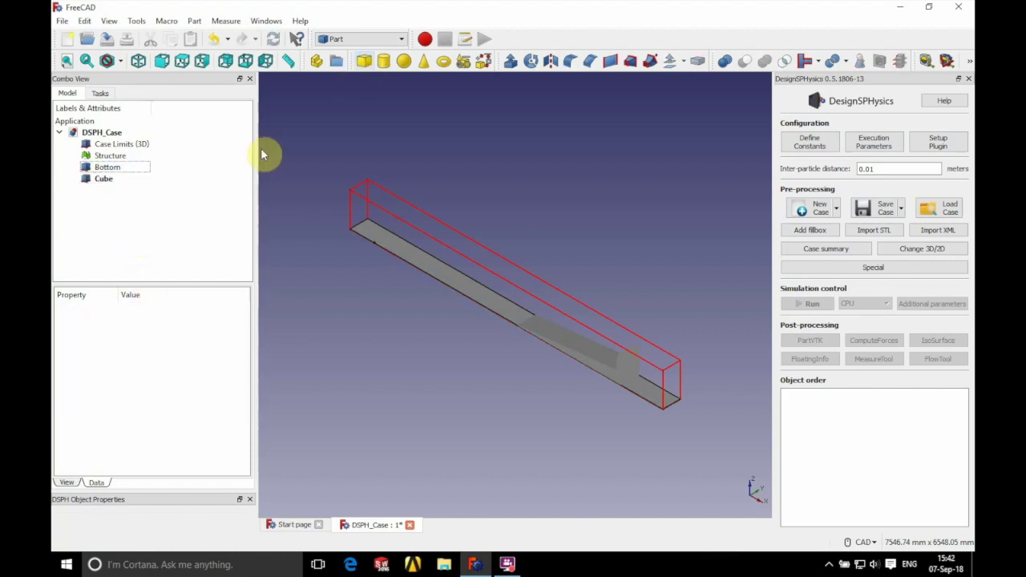
click(106, 180)
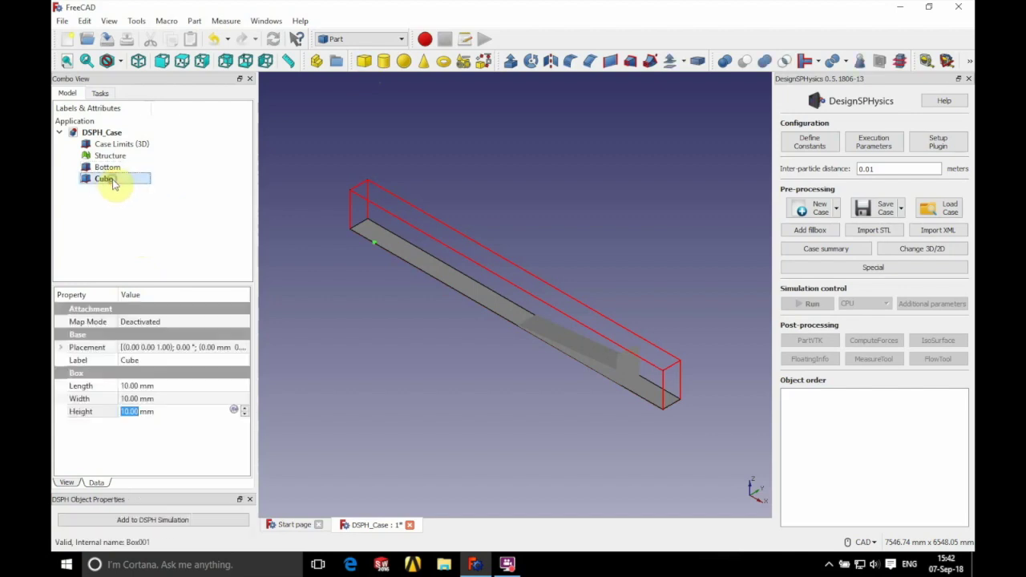
click(133, 361)
text(Pisto)
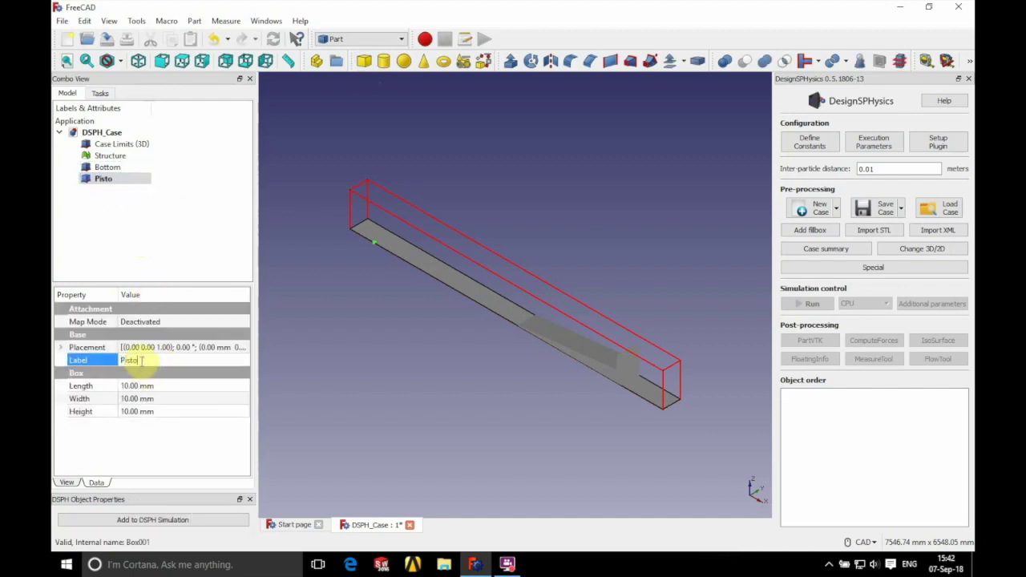
text(n)
click(60, 347)
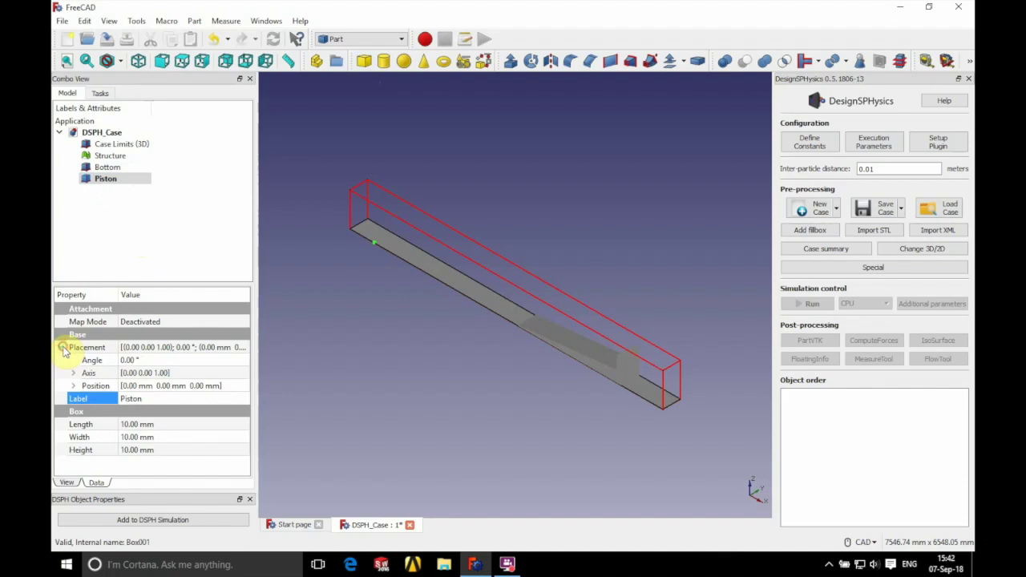
click(74, 386)
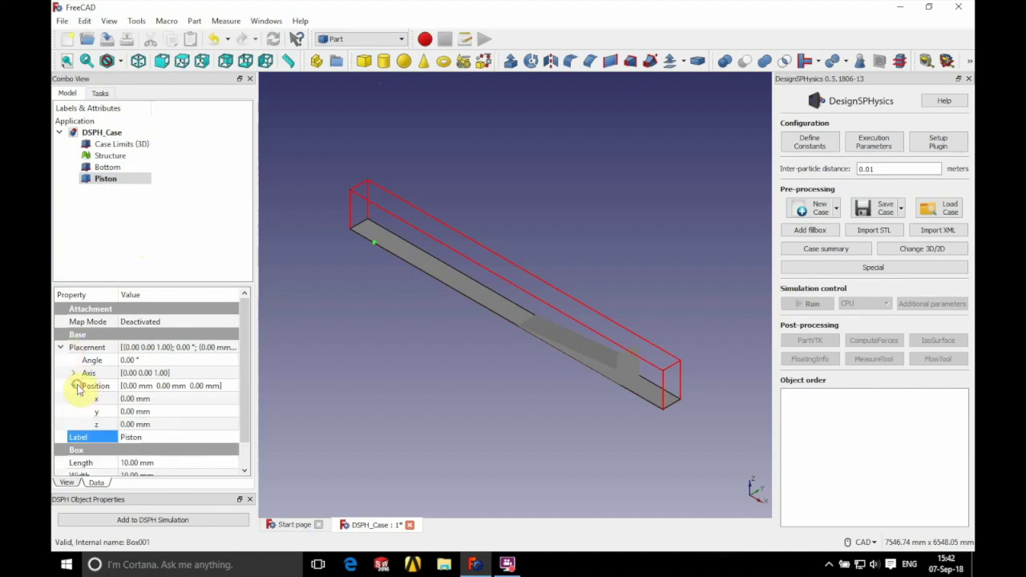
click(133, 399)
text(-30)
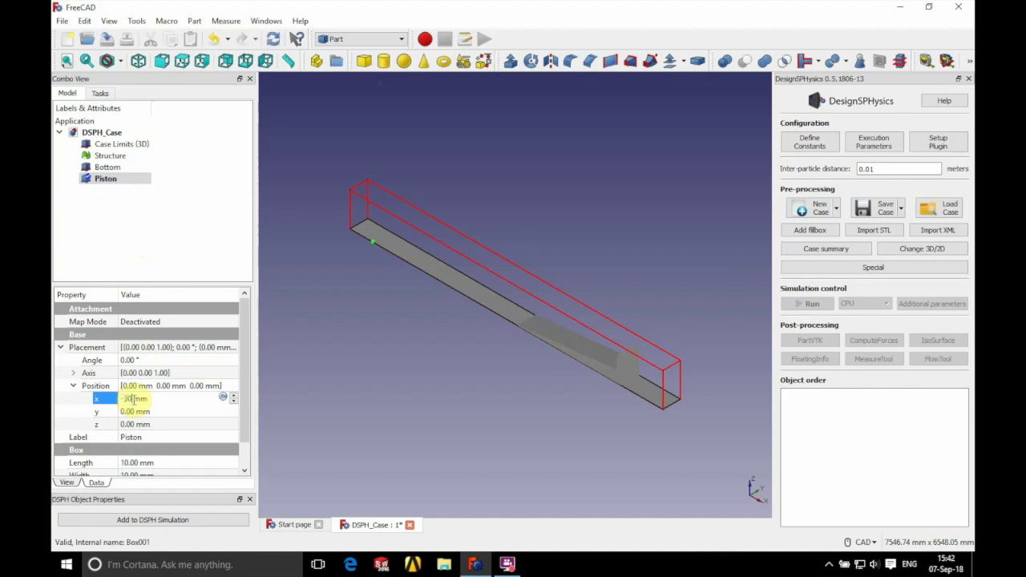
Size Piston to 30 × 370 × 550 mm
click(61, 348)
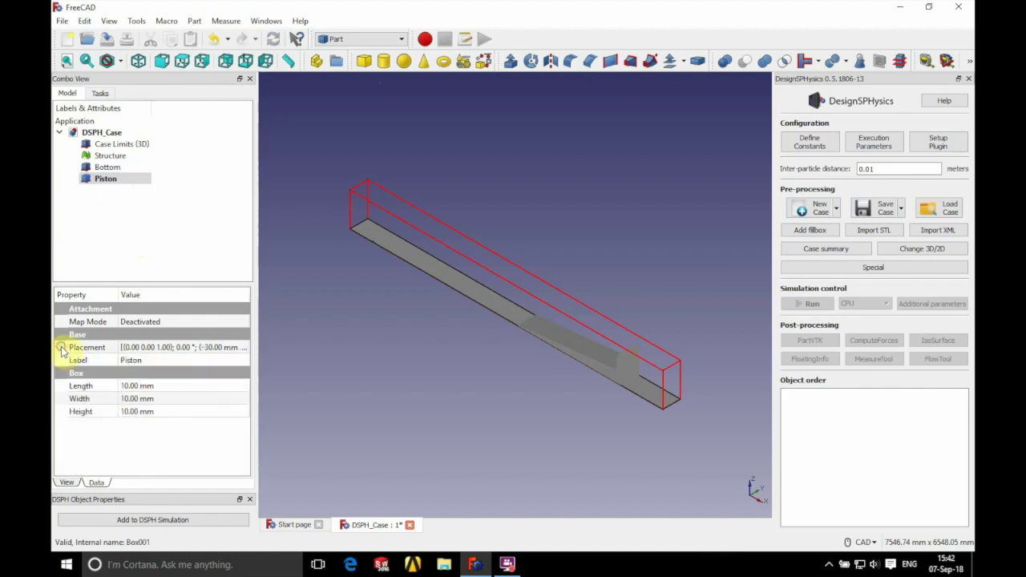
click(128, 385)
text(30)
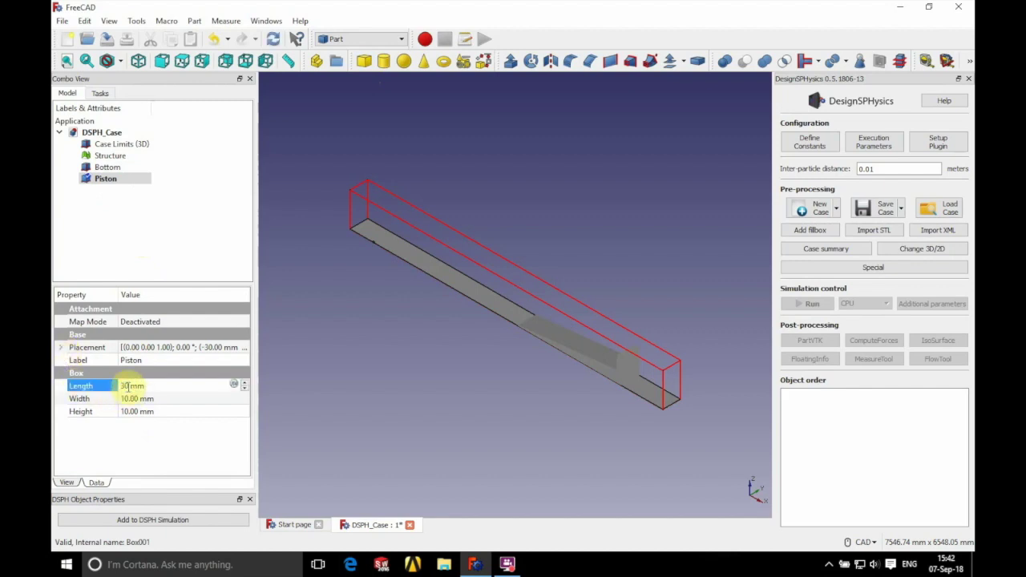
click(129, 398)
text(300)
click(131, 411)
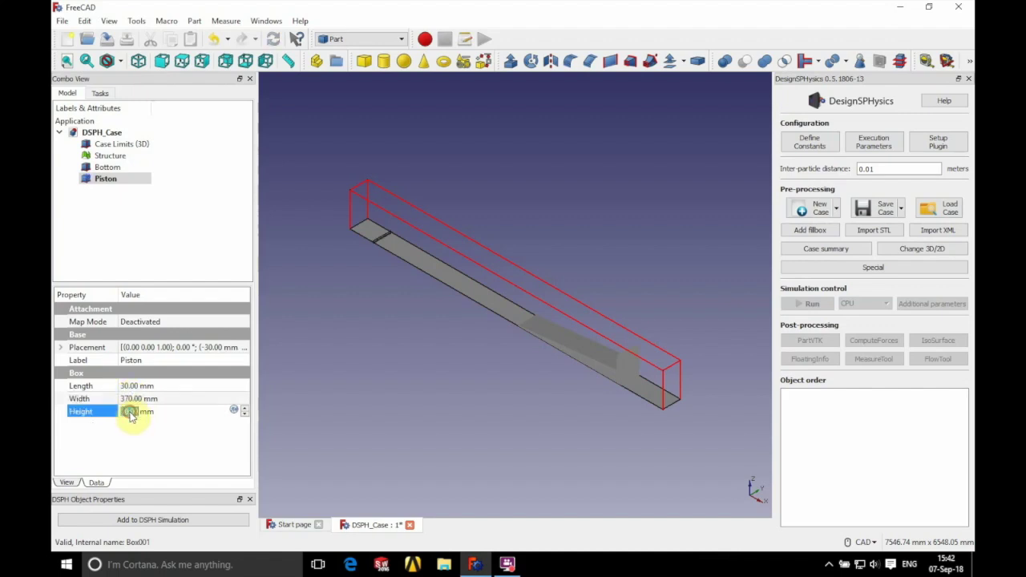
text(55)
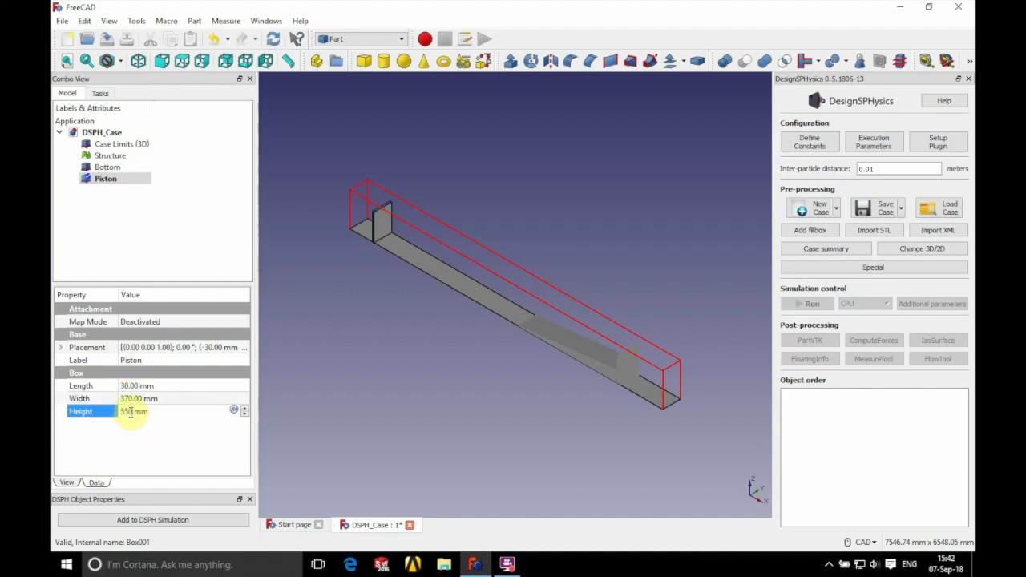
click(126, 236)
Add a fill box and rename it Water
click(812, 230)
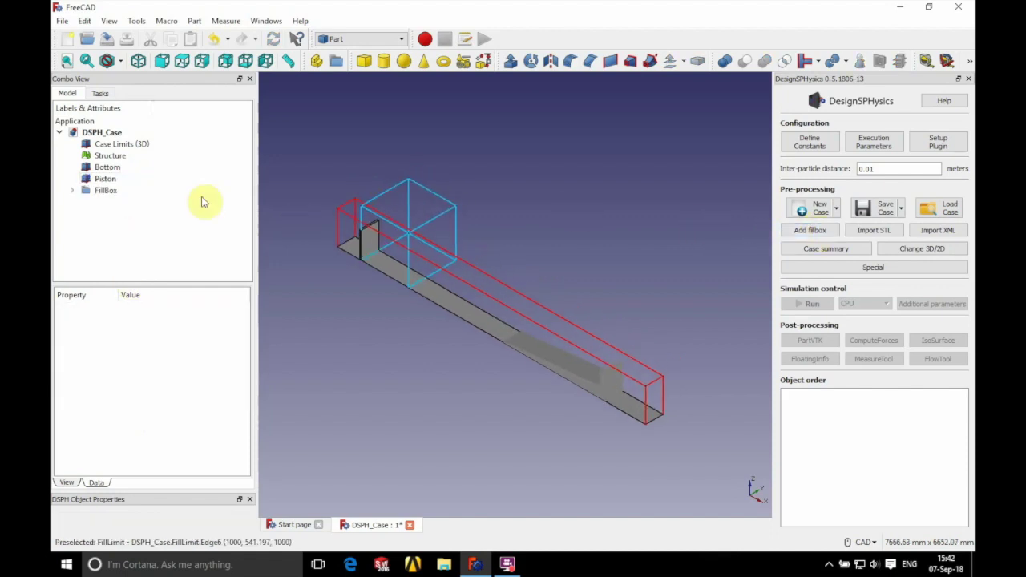
click(87, 190)
double_click(157, 321)
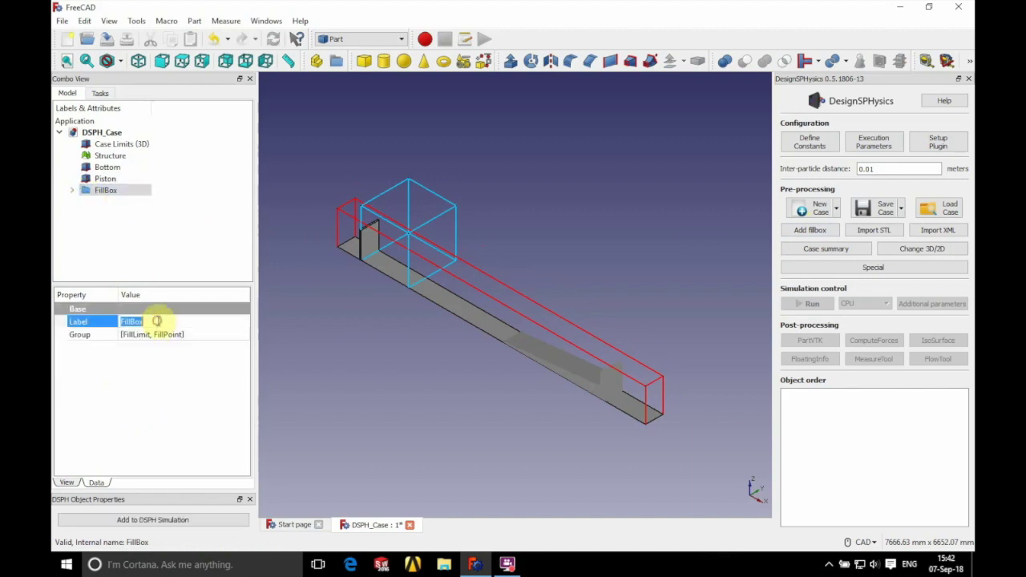
text(Water)
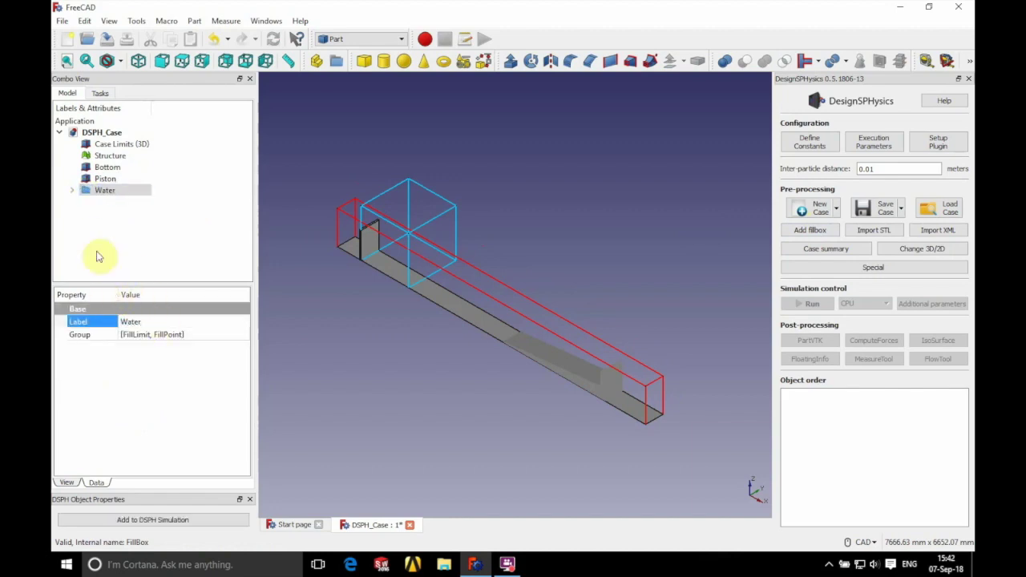
click(73, 191)
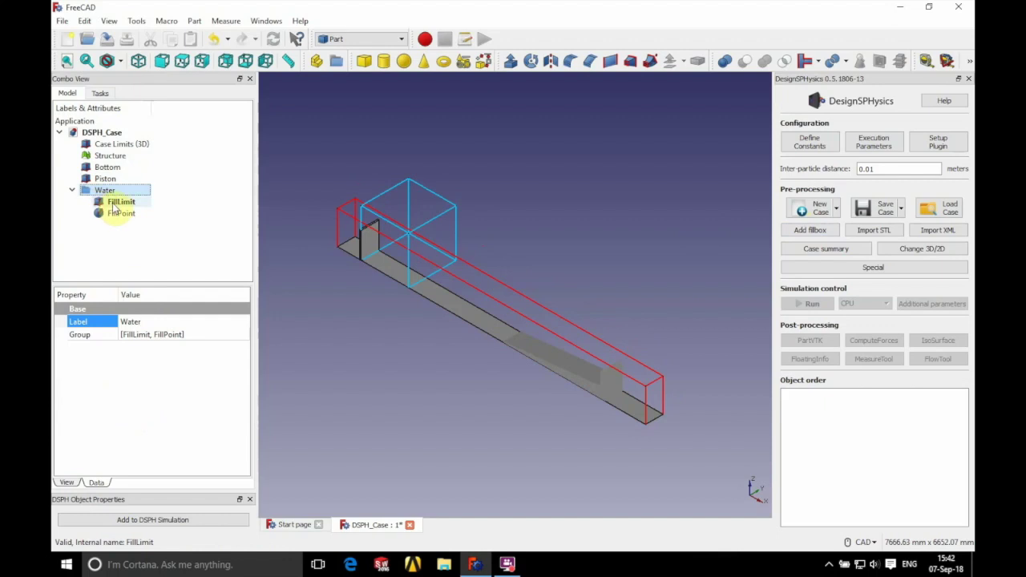
Size the Water FillLimit box to 6000 × 370 × 310 mm
click(114, 202)
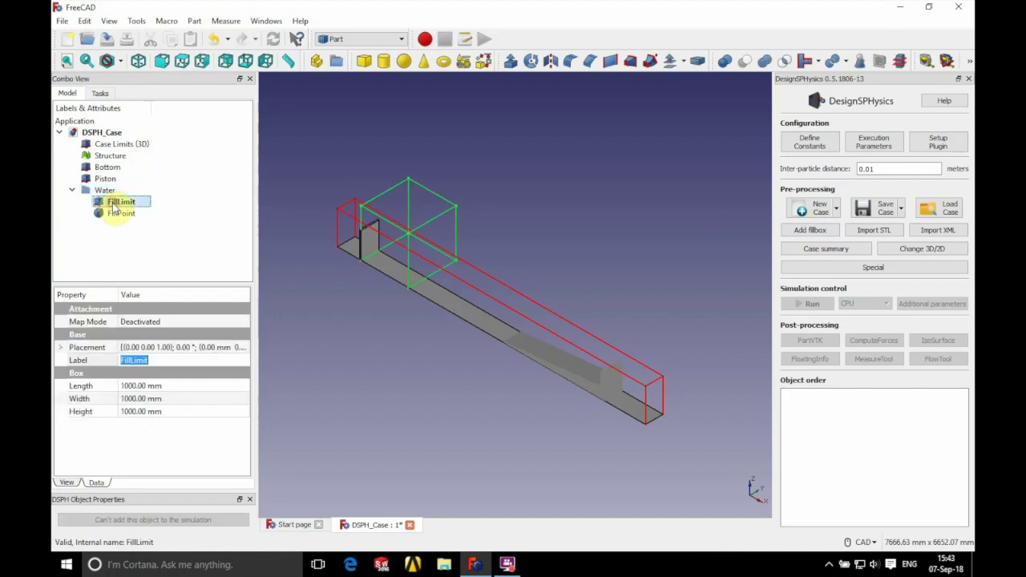
click(65, 347)
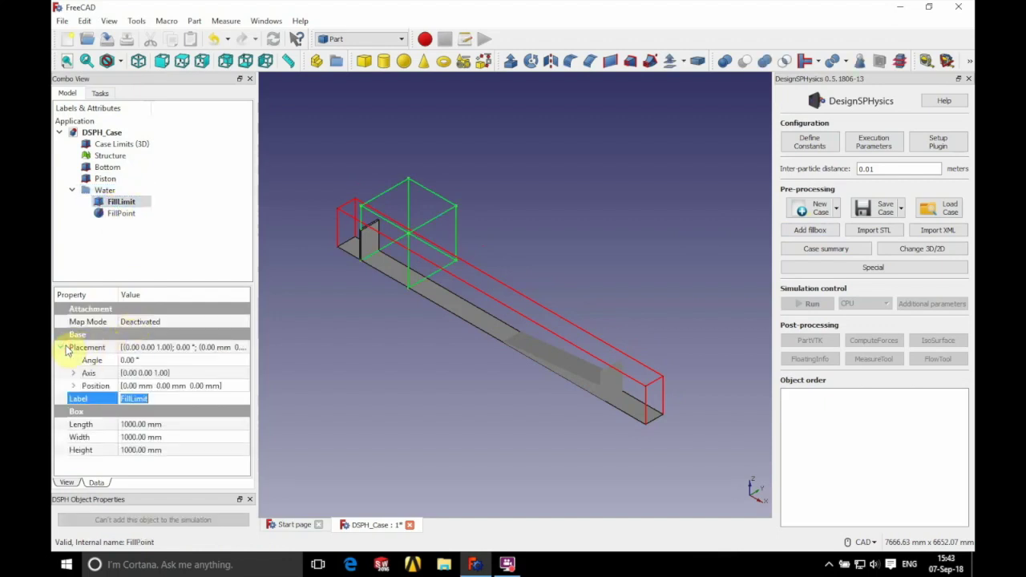
click(81, 384)
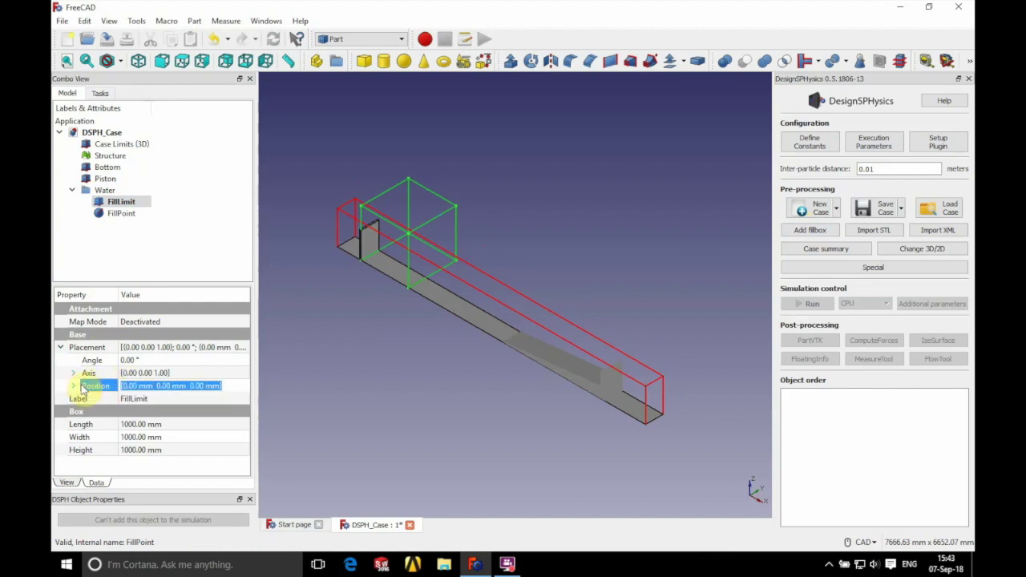
click(73, 385)
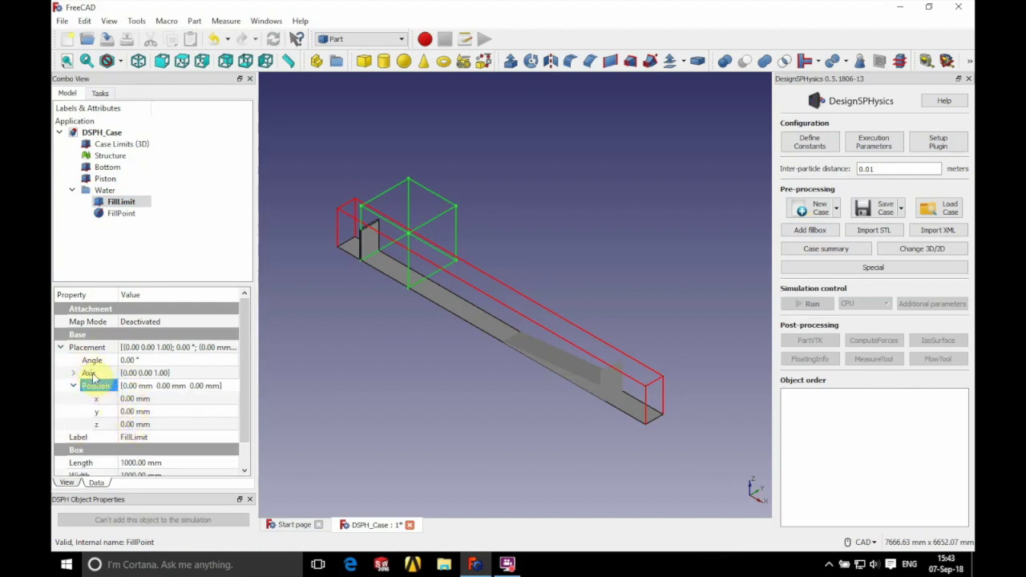
click(61, 347)
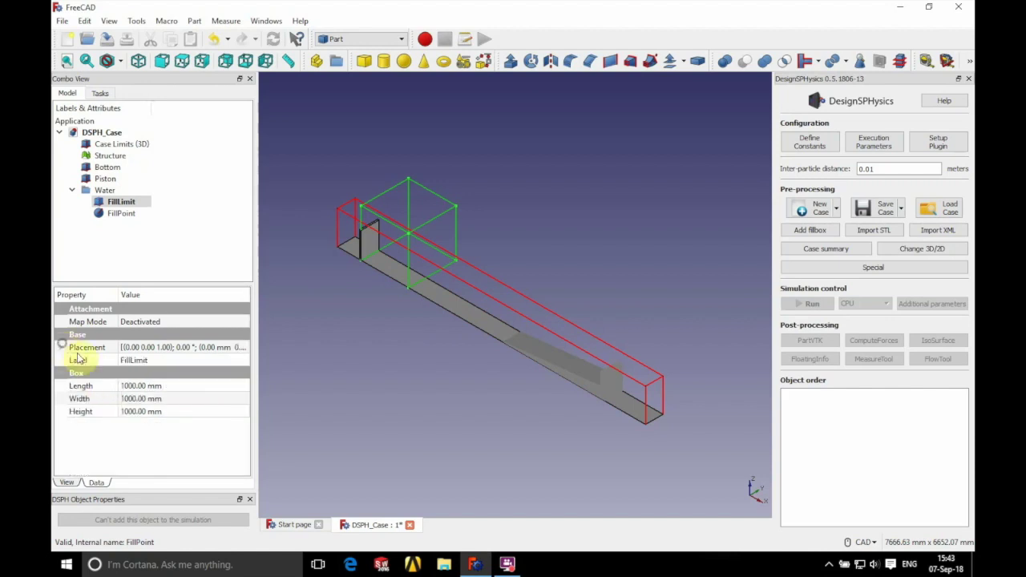
click(132, 385)
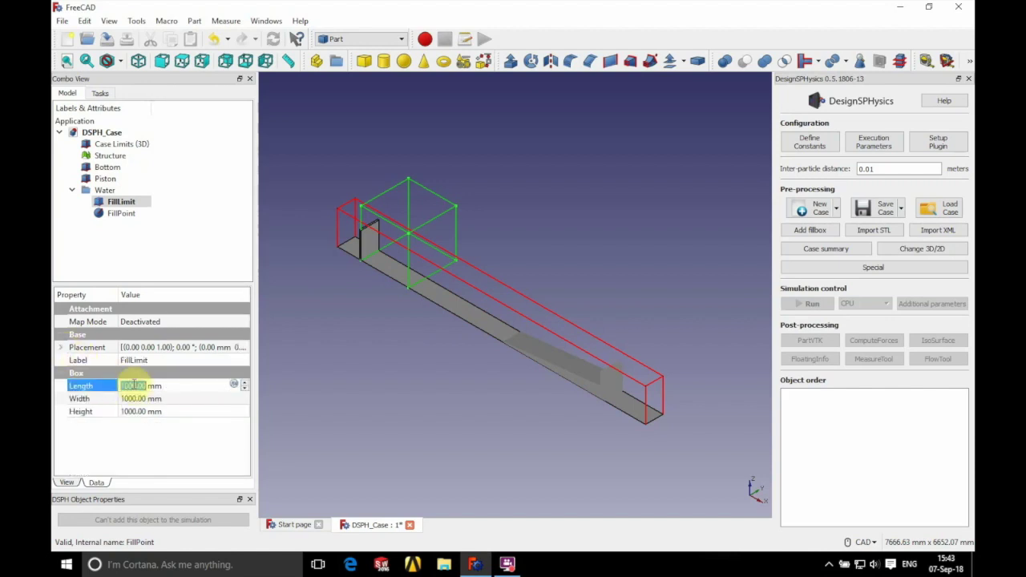
text(600)
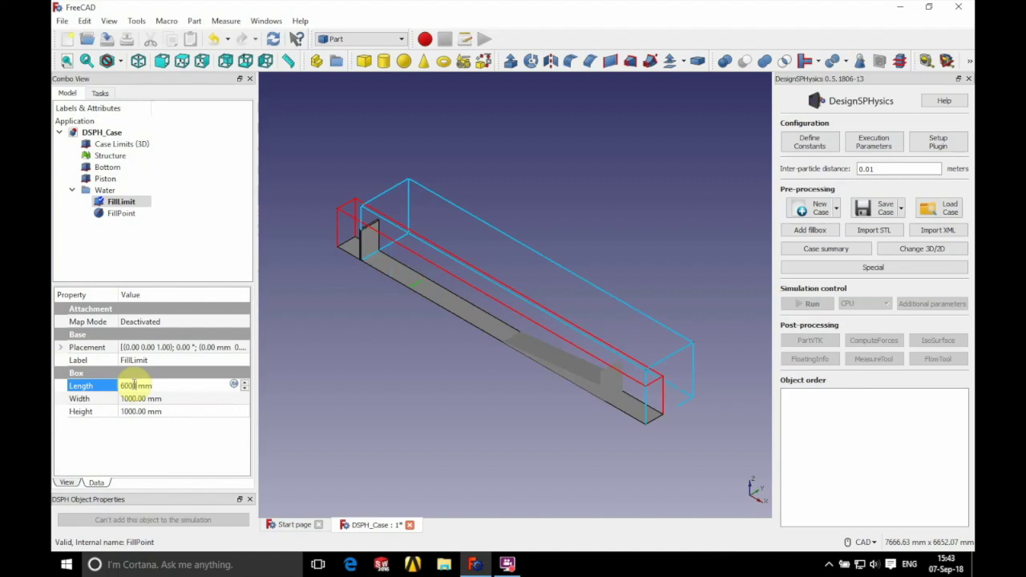
text(0)
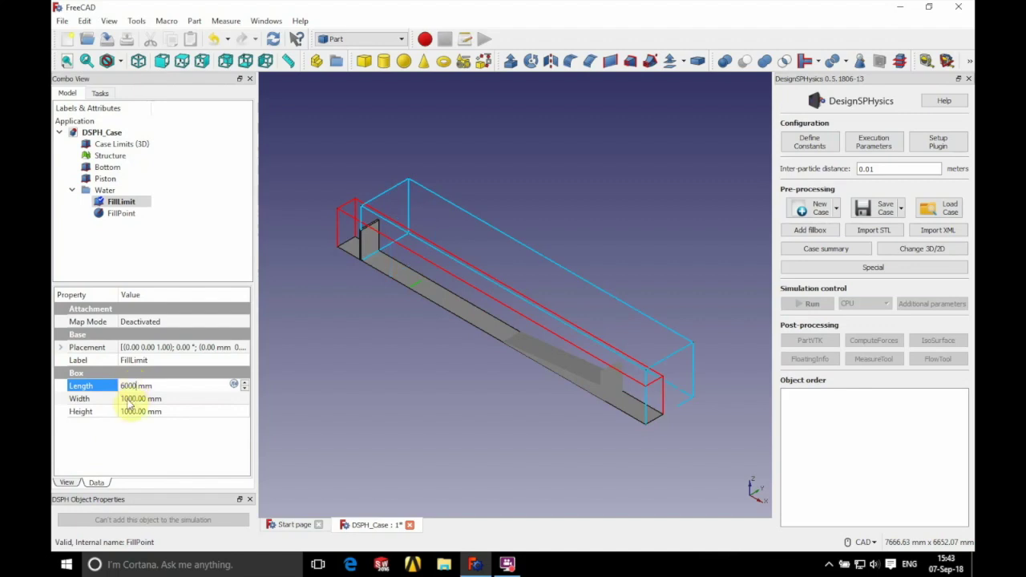
click(129, 399)
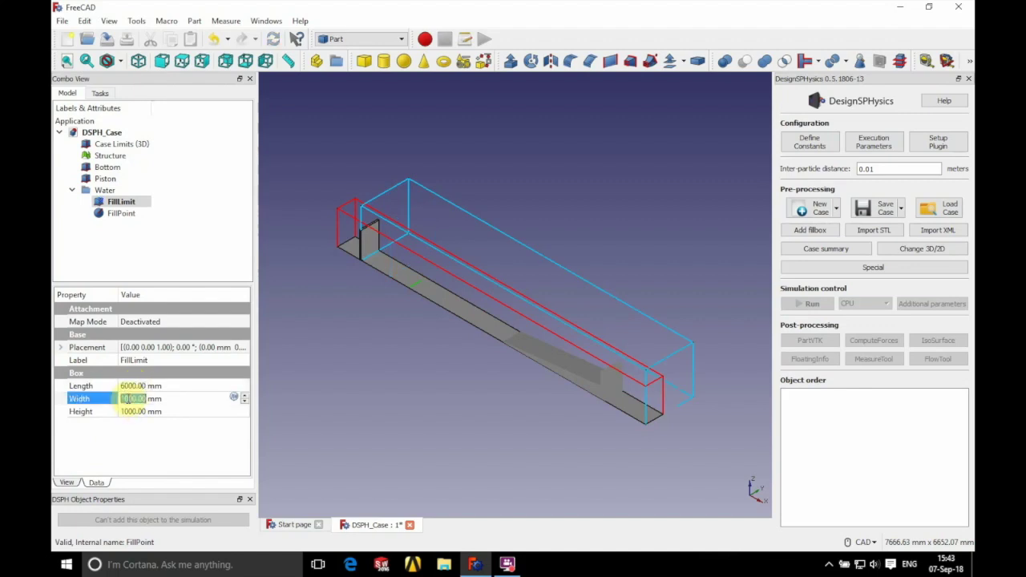
text(3)
text(0)
text(300)
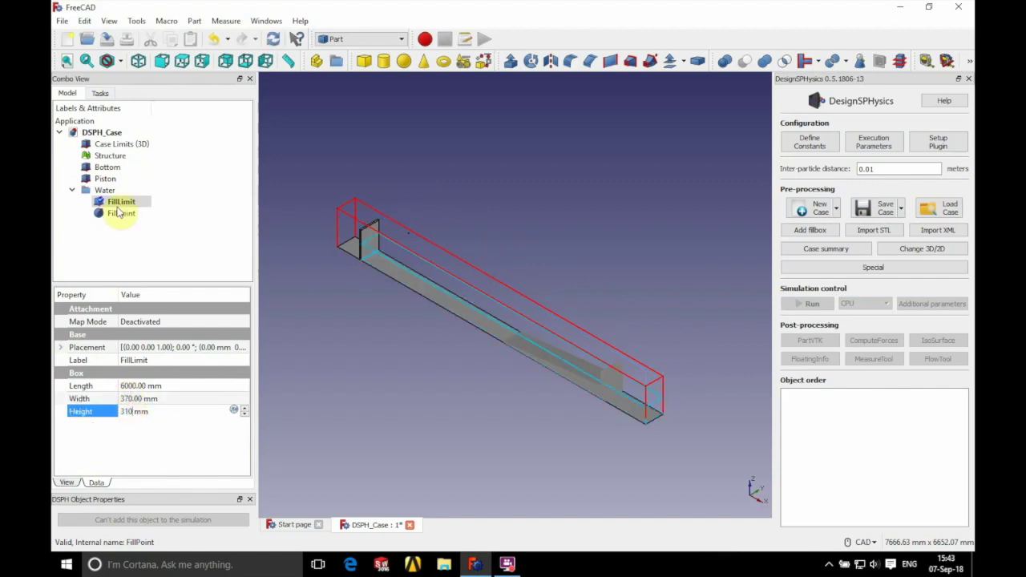
click(114, 213)
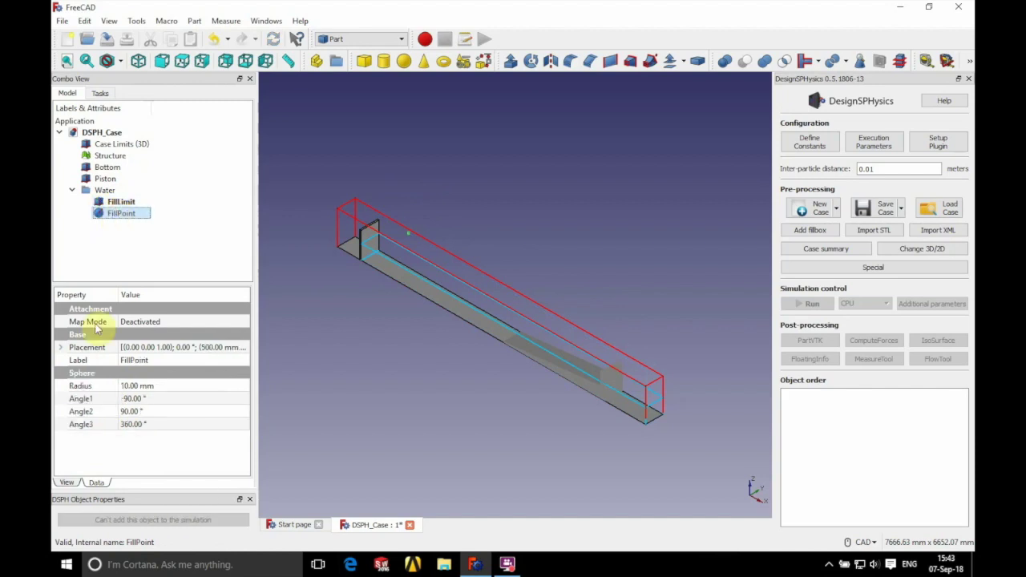
Place the FillPoint sphere at x 3000, y 200, z 100 mm
click(71, 348)
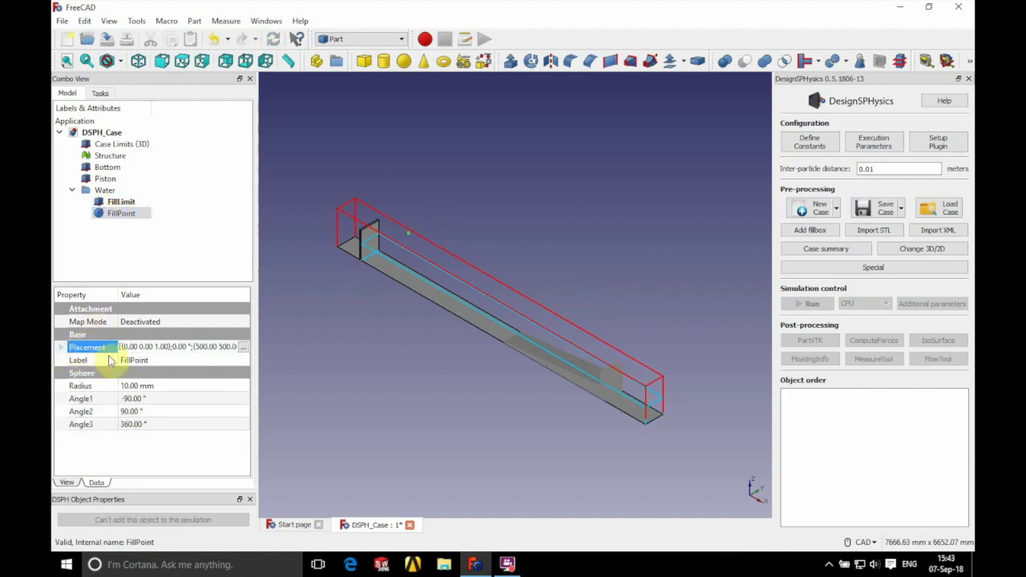
click(61, 347)
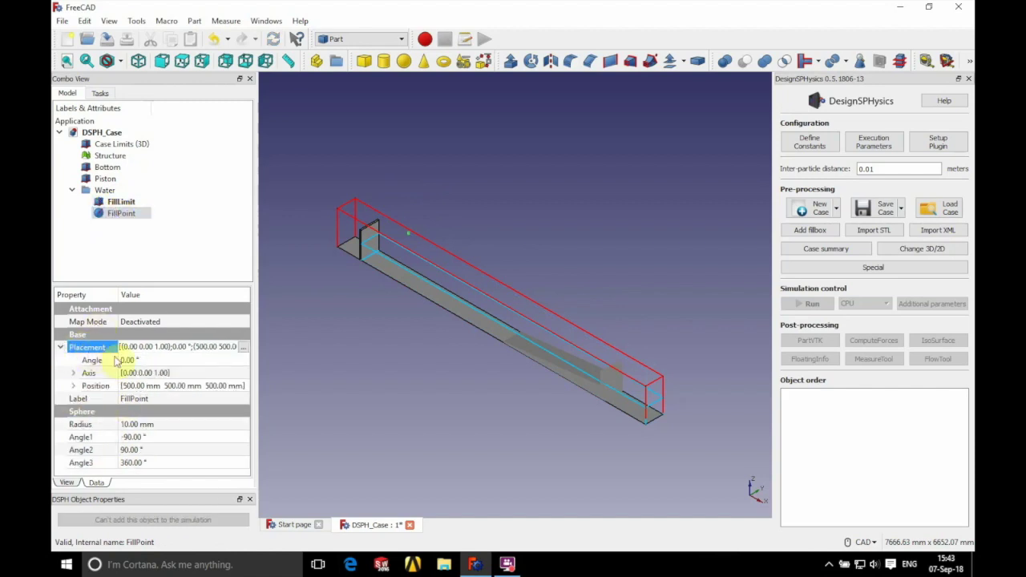
click(73, 386)
double_click(127, 400)
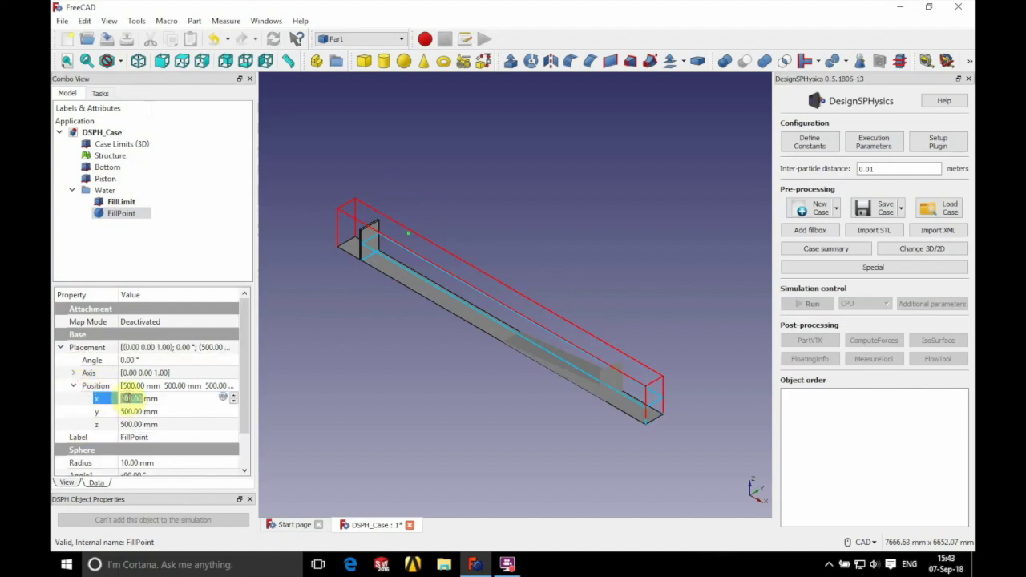
text(3000)
double_click(130, 410)
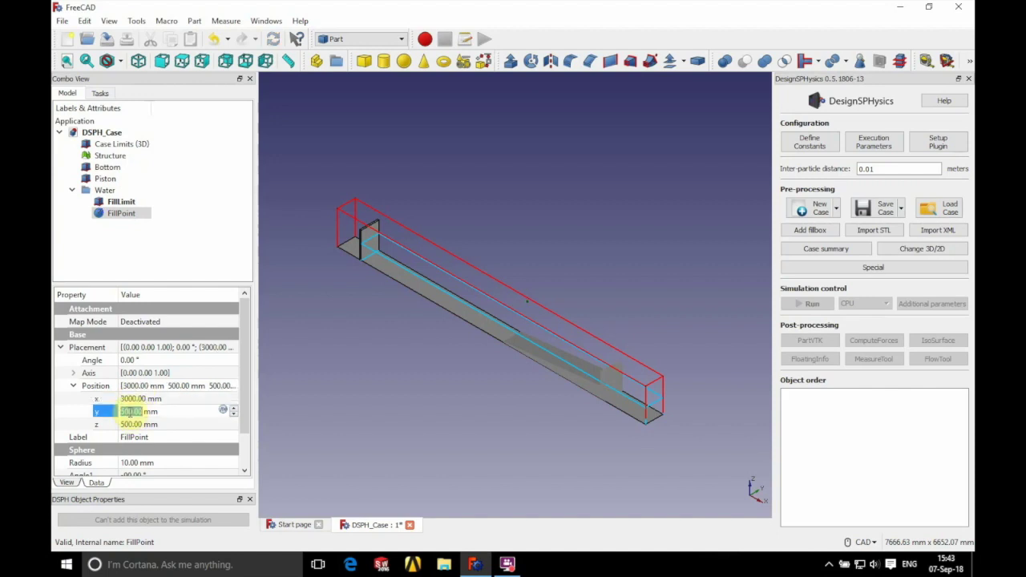
text(200)
double_click(131, 424)
text(100)
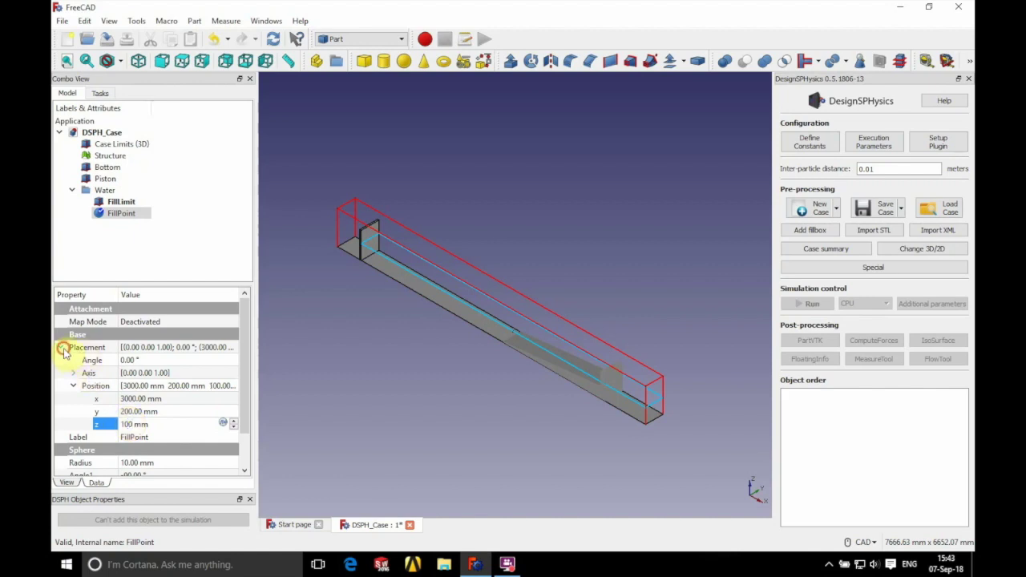
Set the FillPoint radius to 100 mm and collapse the Water group
click(62, 351)
double_click(134, 386)
text(100)
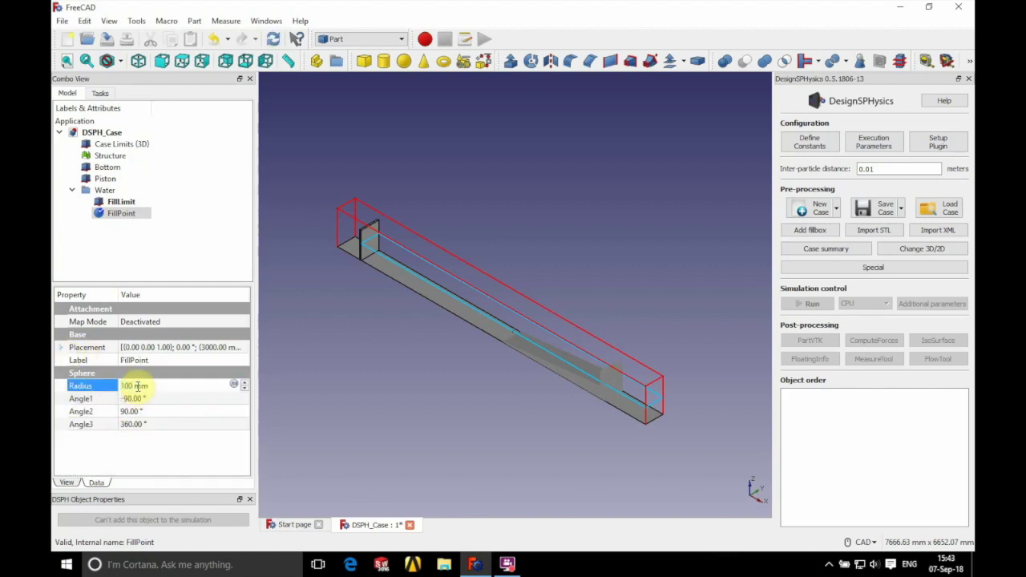
click(116, 261)
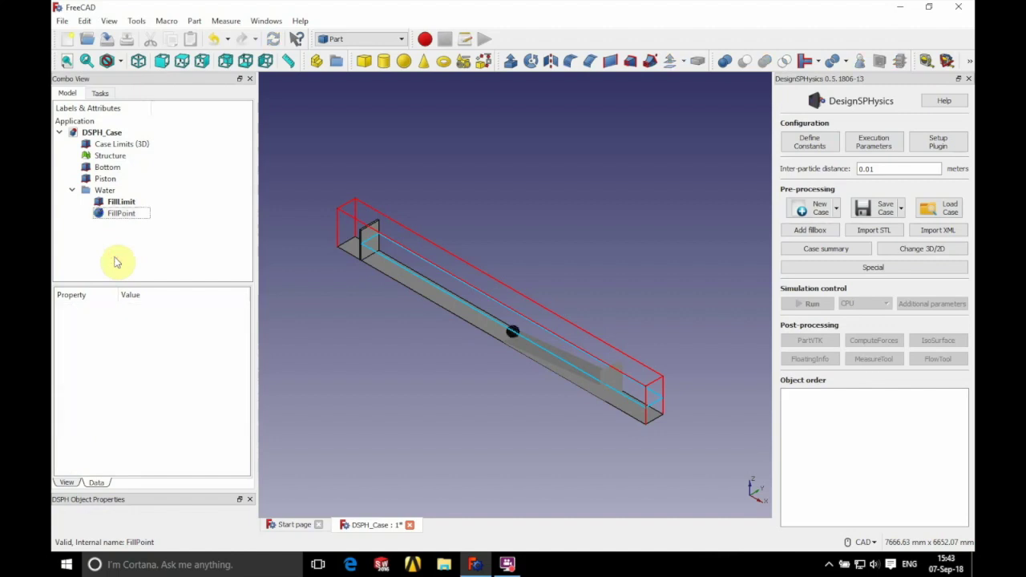
click(72, 190)
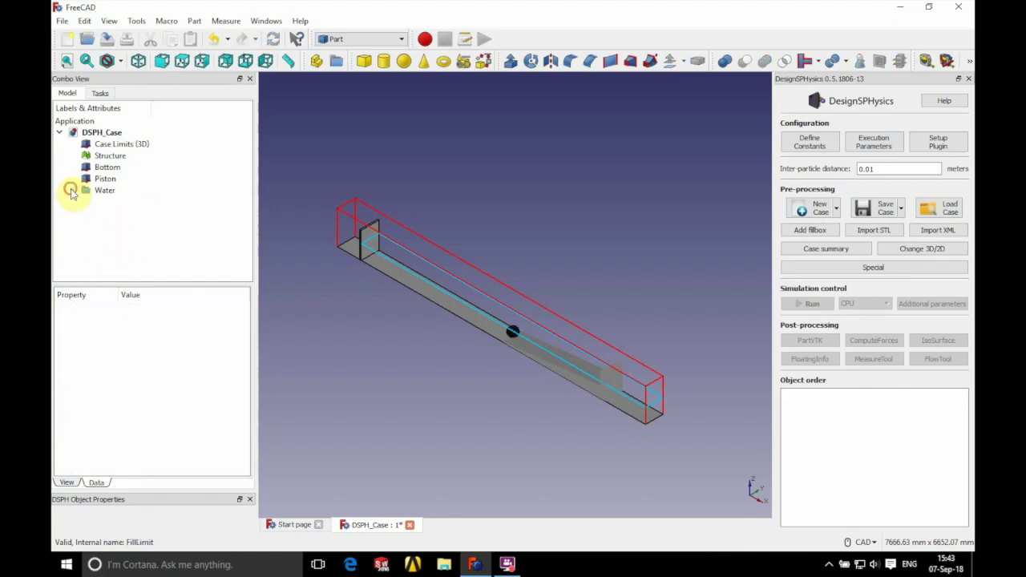
click(106, 156)
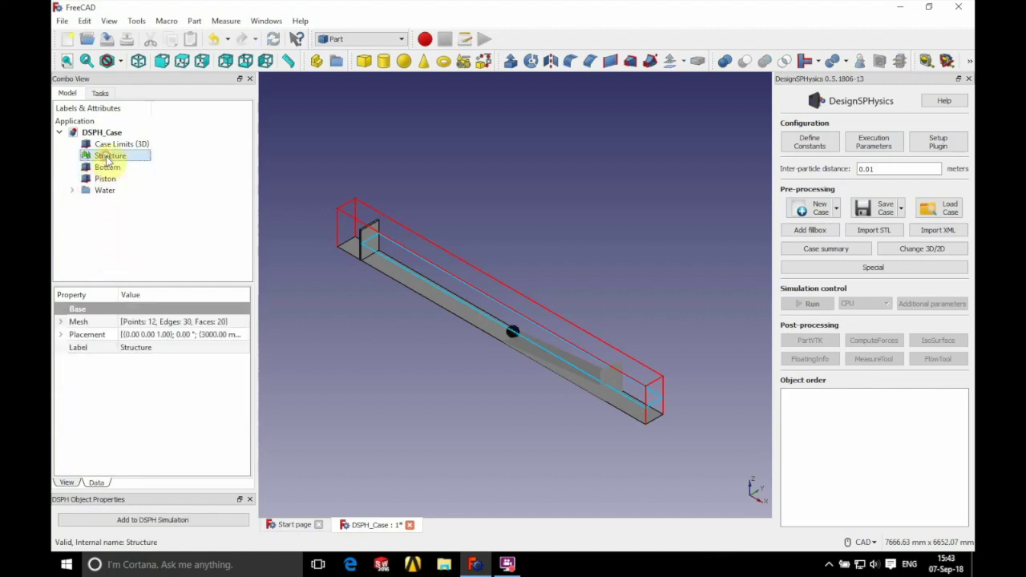
Add Structure and Bottom to the DSPH simulation as bound objects
click(133, 520)
click(198, 391)
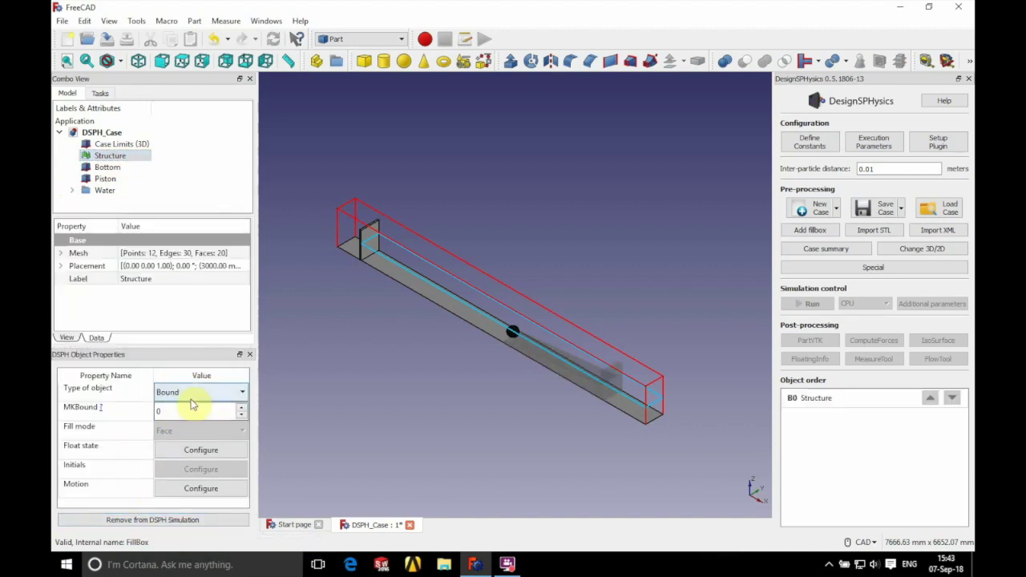
click(193, 412)
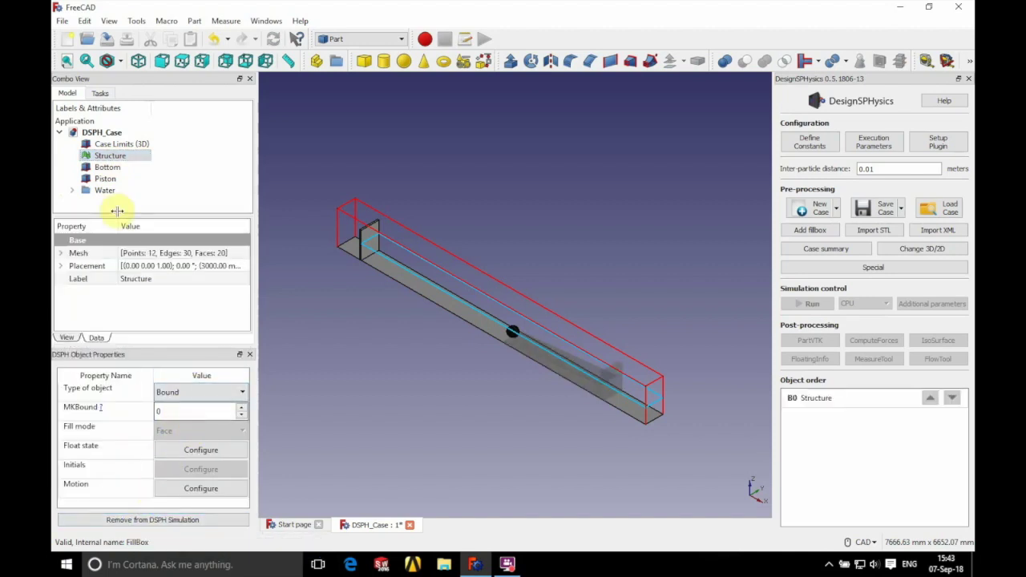
click(108, 167)
click(145, 446)
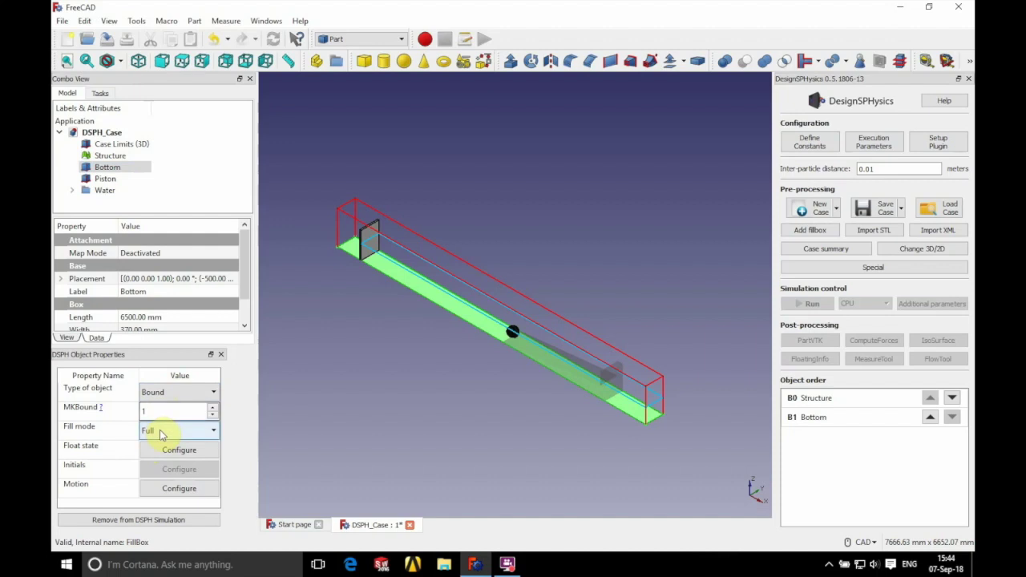
Add Water as fluid and Piston to the simulation, then configure Piston's motion
click(107, 193)
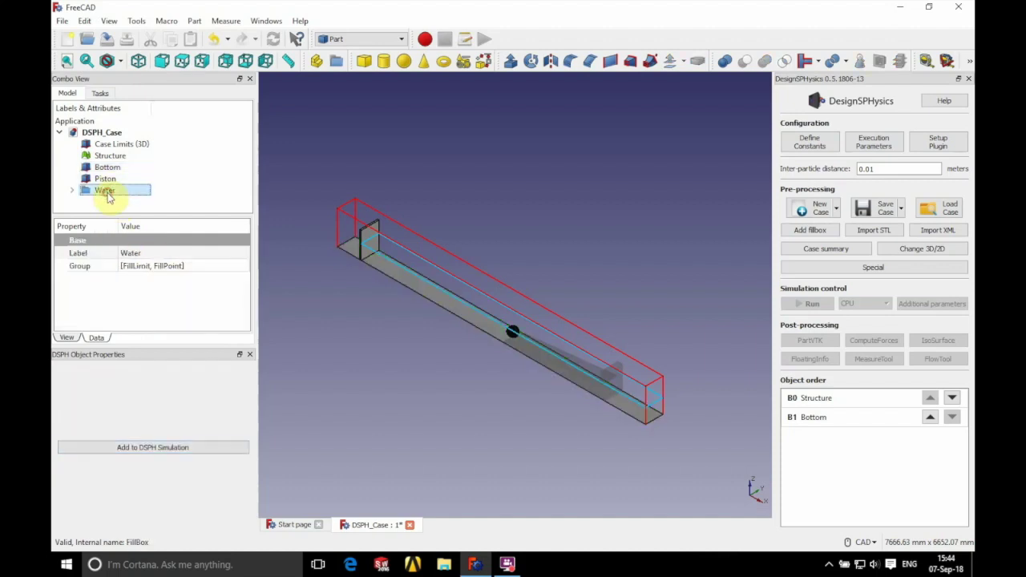
click(132, 443)
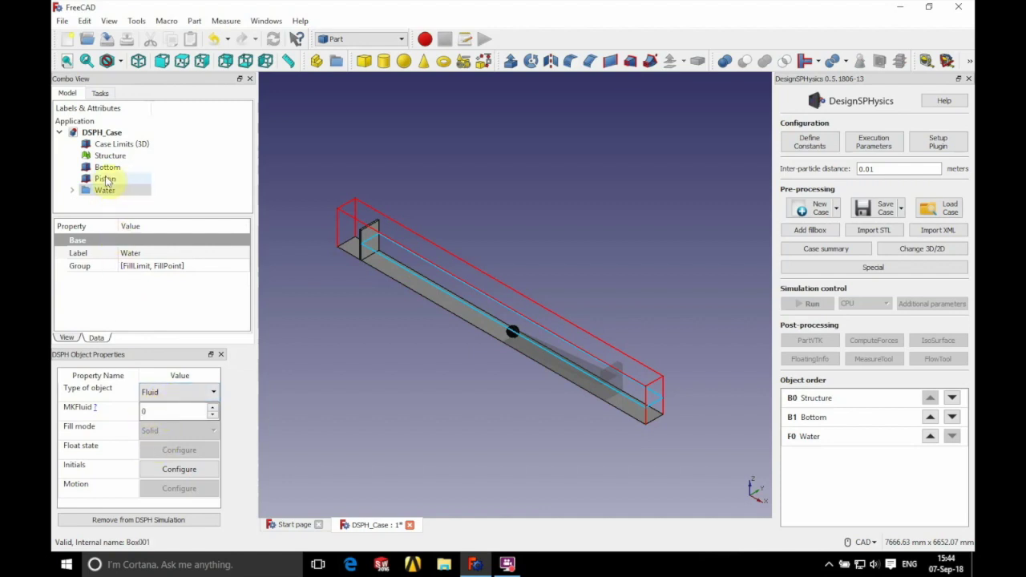
click(105, 179)
click(120, 445)
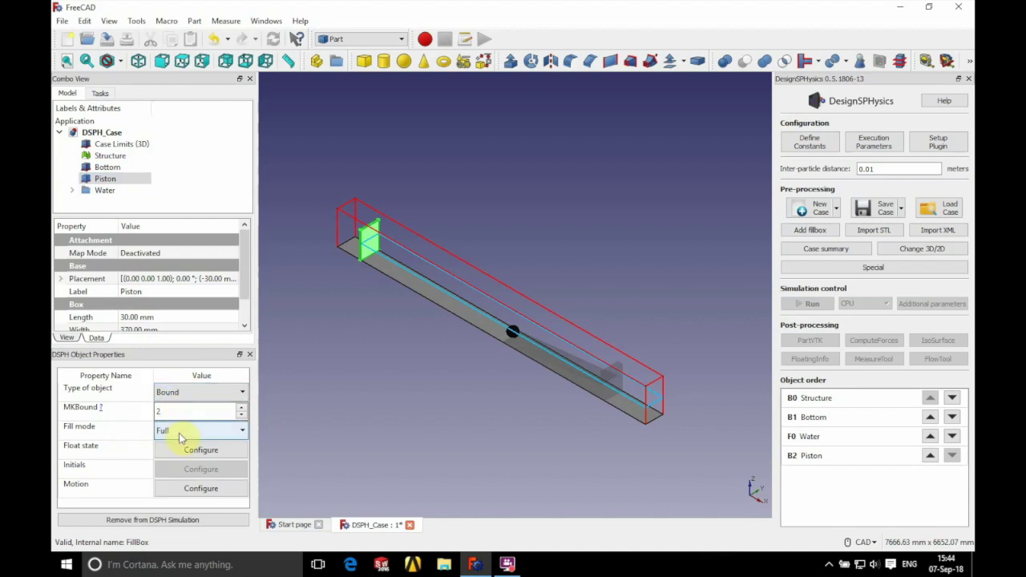
click(200, 489)
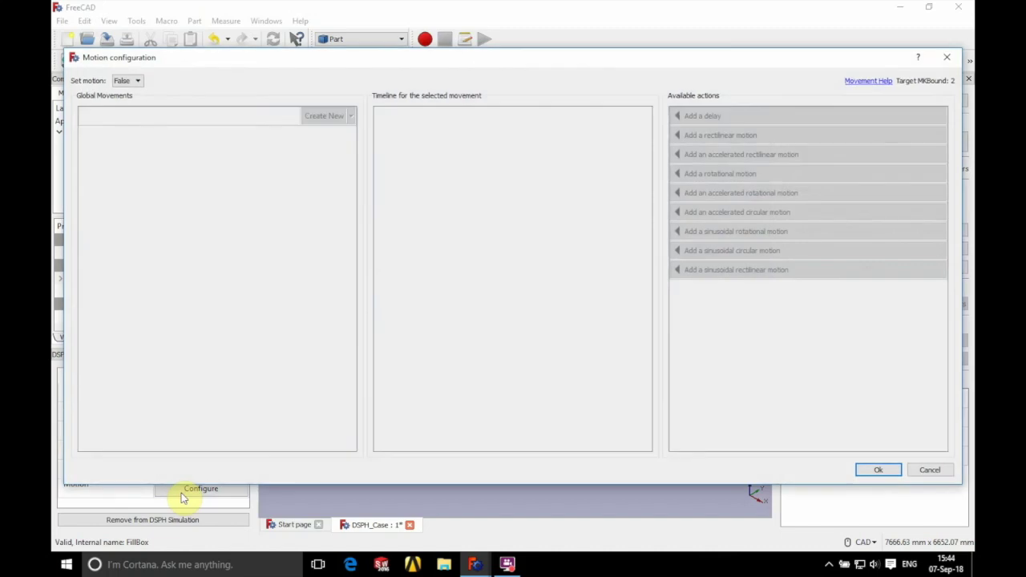
Enable motion for the piston and add a linear motion read from a file
click(126, 81)
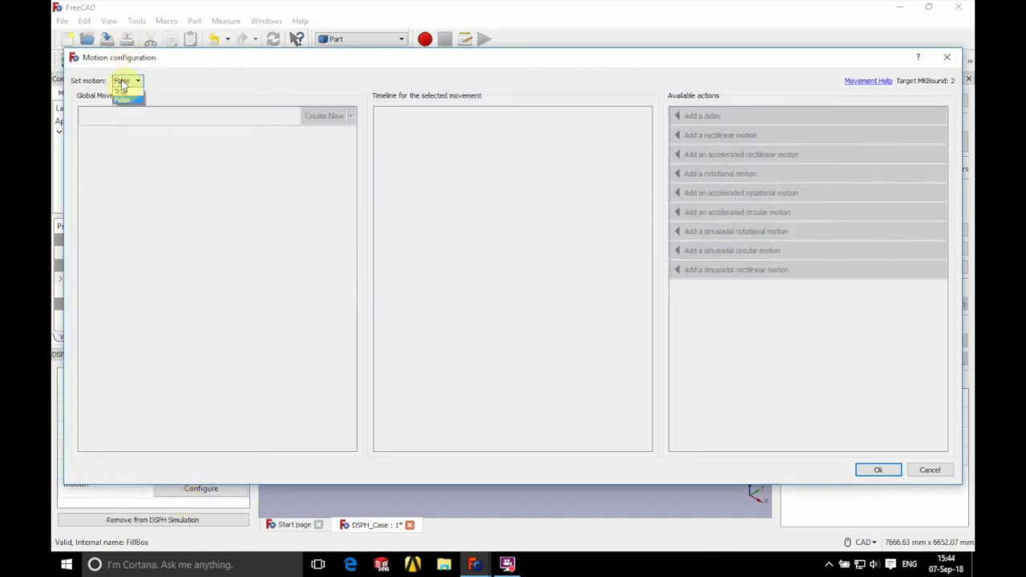
click(122, 94)
click(350, 117)
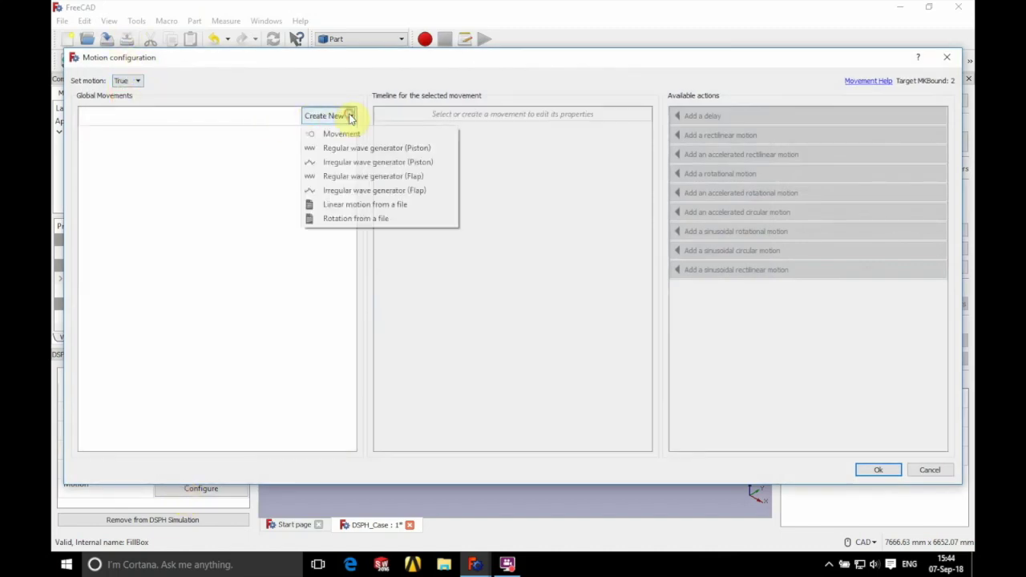
click(353, 206)
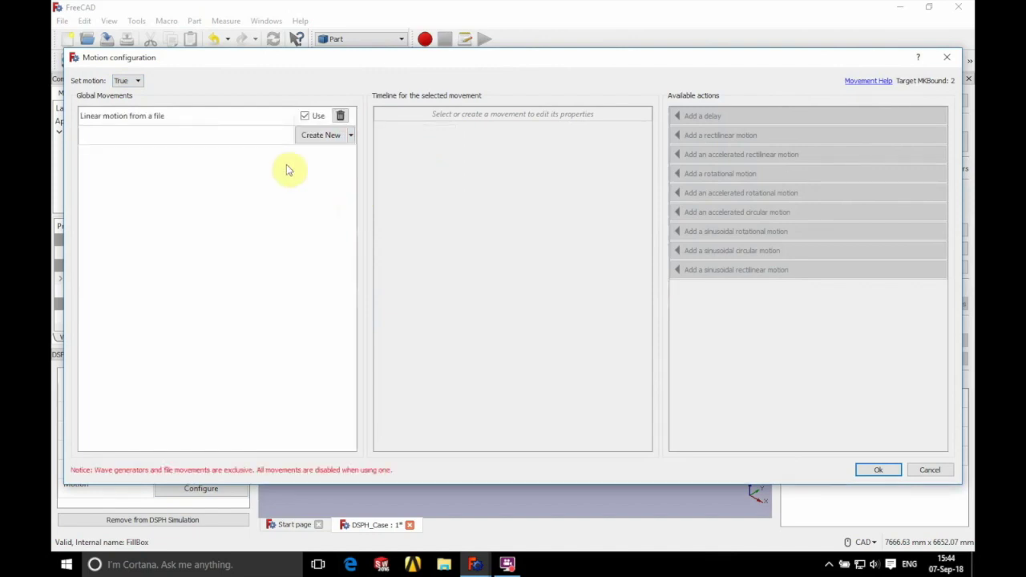
click(201, 116)
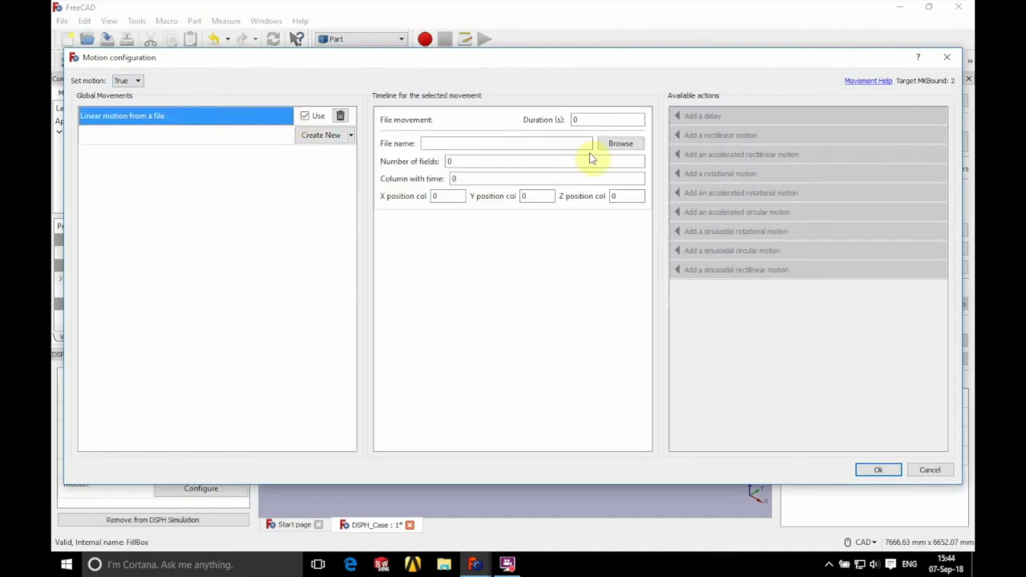
Load CaseWaveTank_movement.dat from the Internship/Material_June2018 folders as the motion file
click(619, 144)
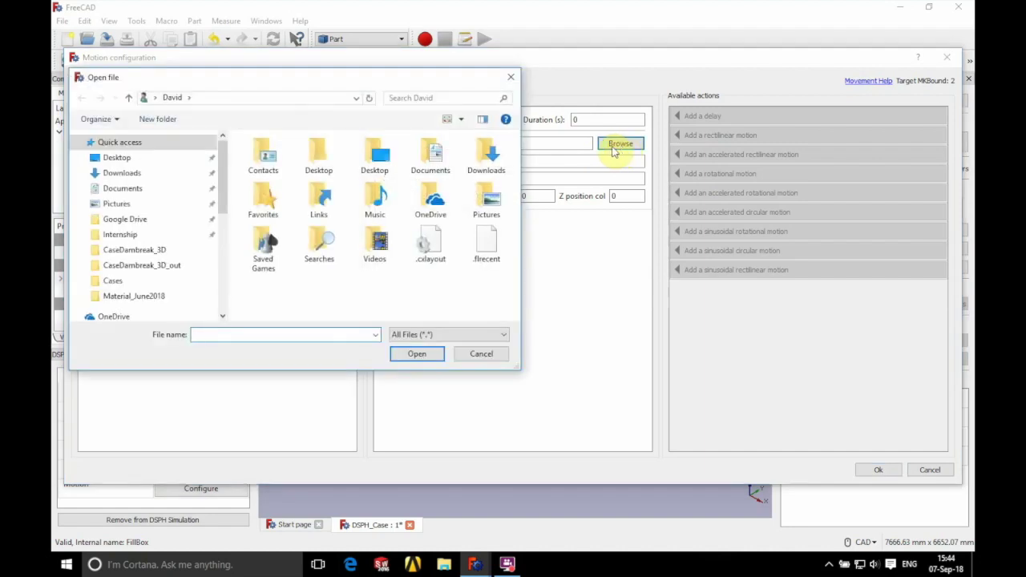
click(128, 234)
double_click(273, 182)
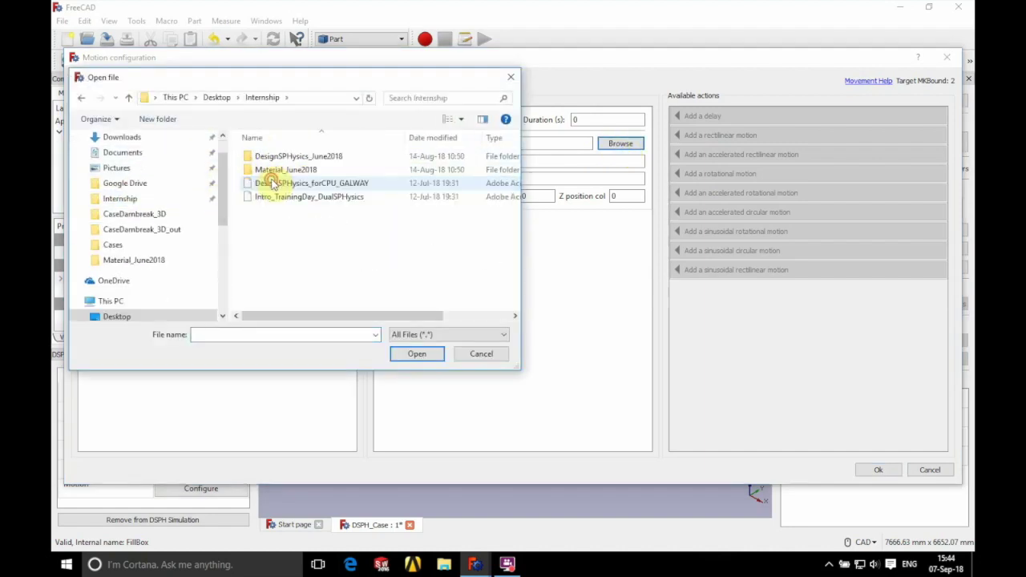
double_click(276, 169)
double_click(289, 157)
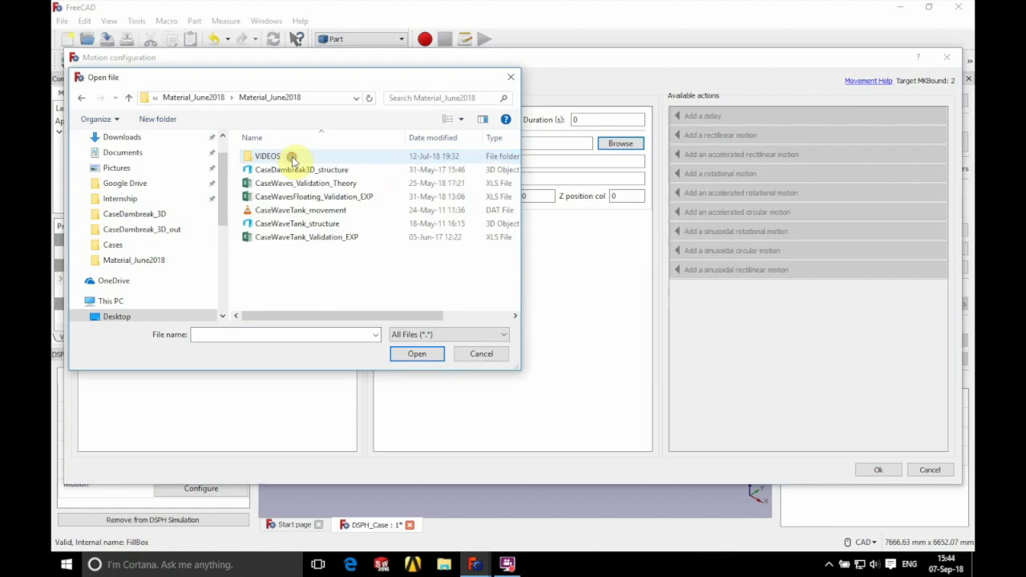
click(293, 210)
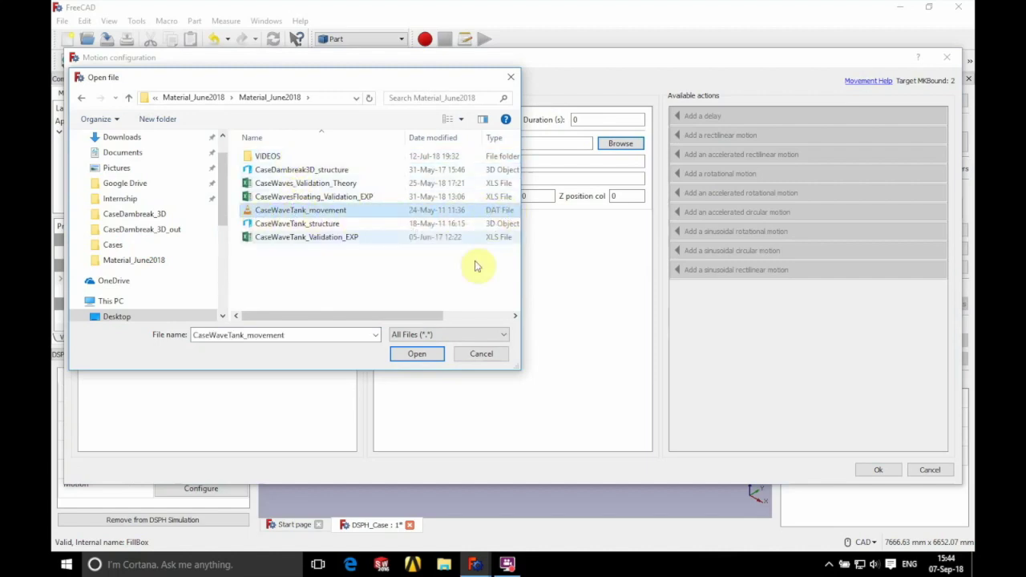
click(417, 354)
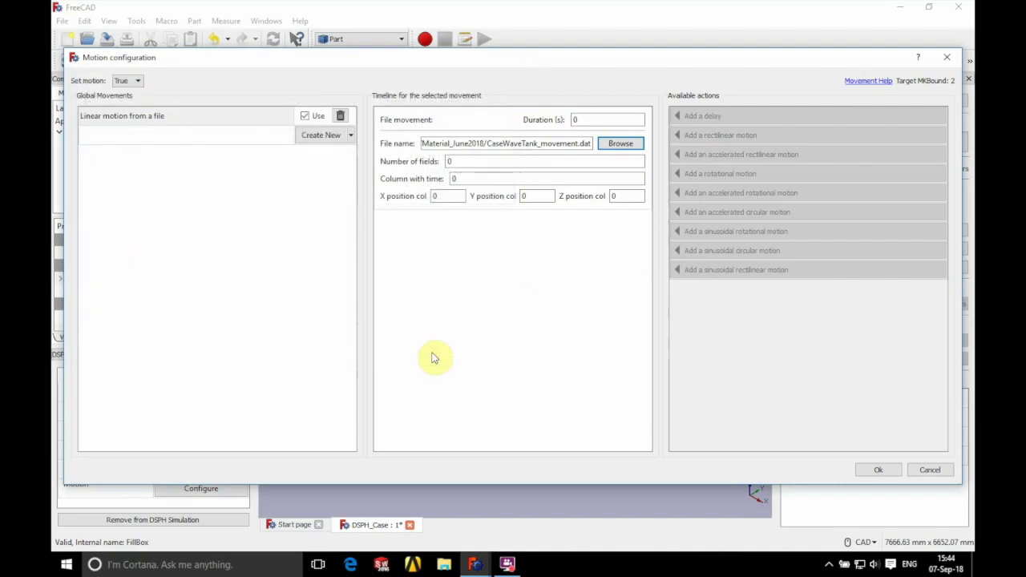
Set 3 fields, X position column 1 and duration 25 s, applying to mkbound 2
click(463, 161)
double_click(446, 163)
text(3)
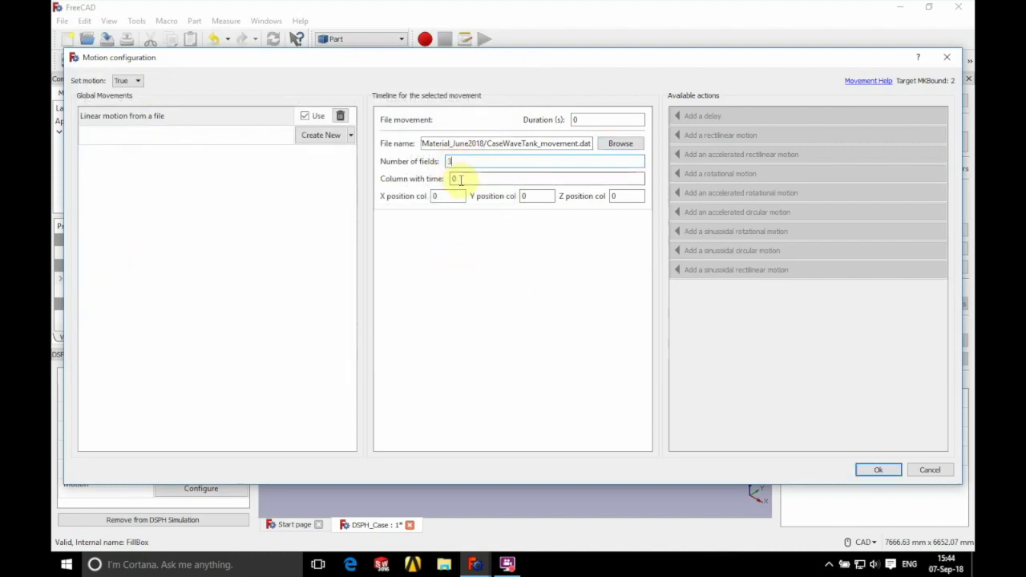
double_click(437, 196)
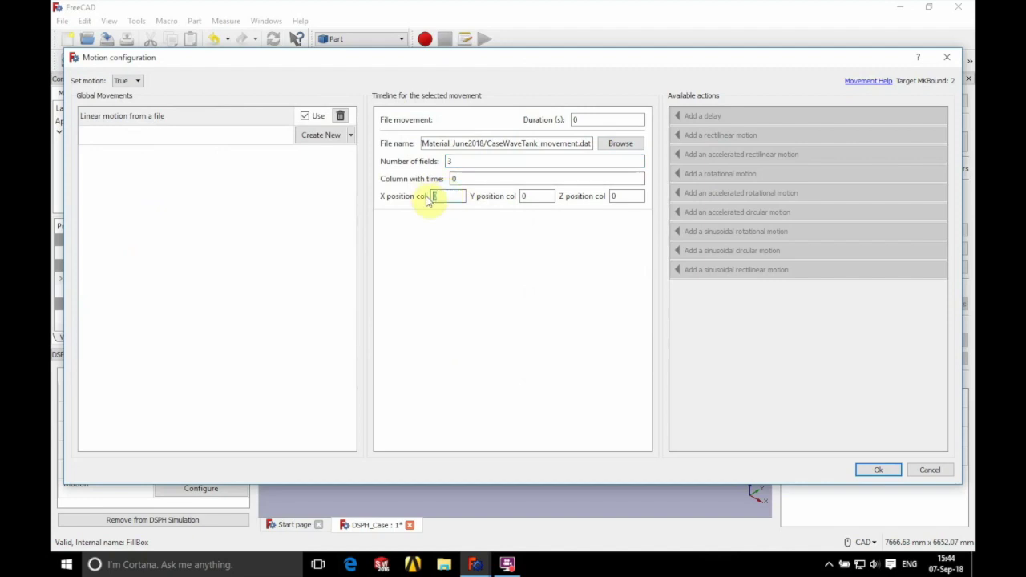
text(1)
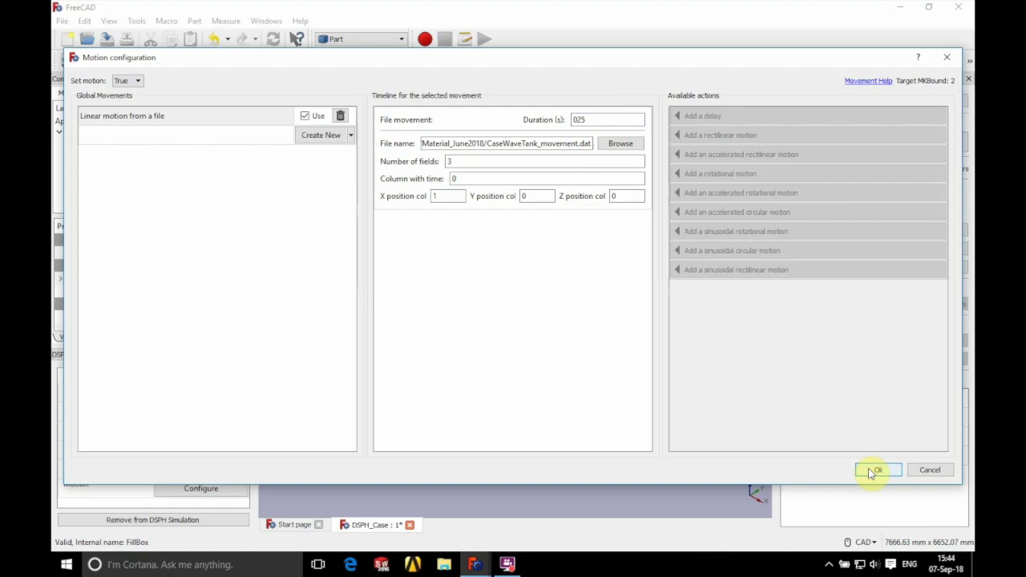
drag(586, 118, 545, 120)
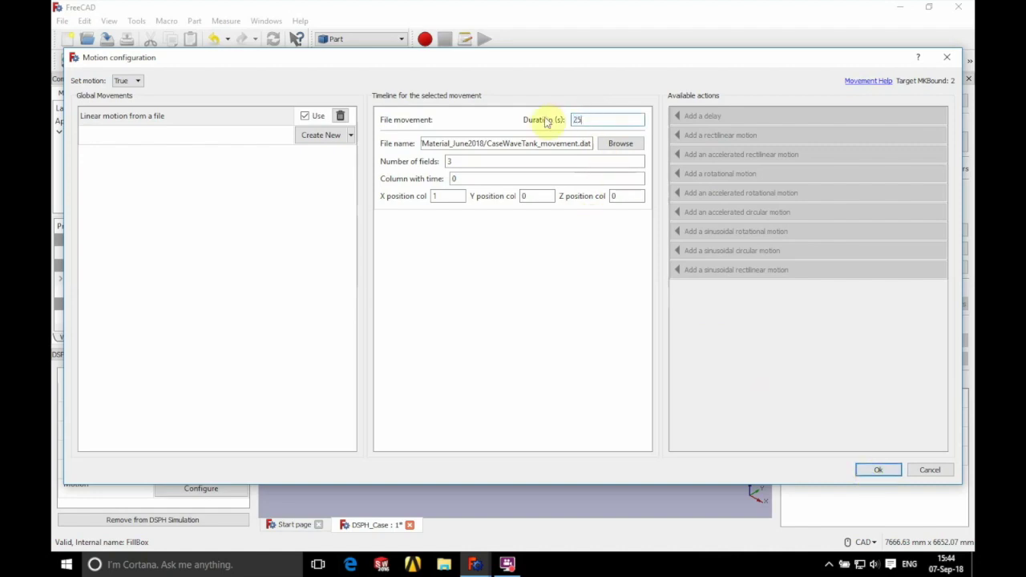
click(876, 472)
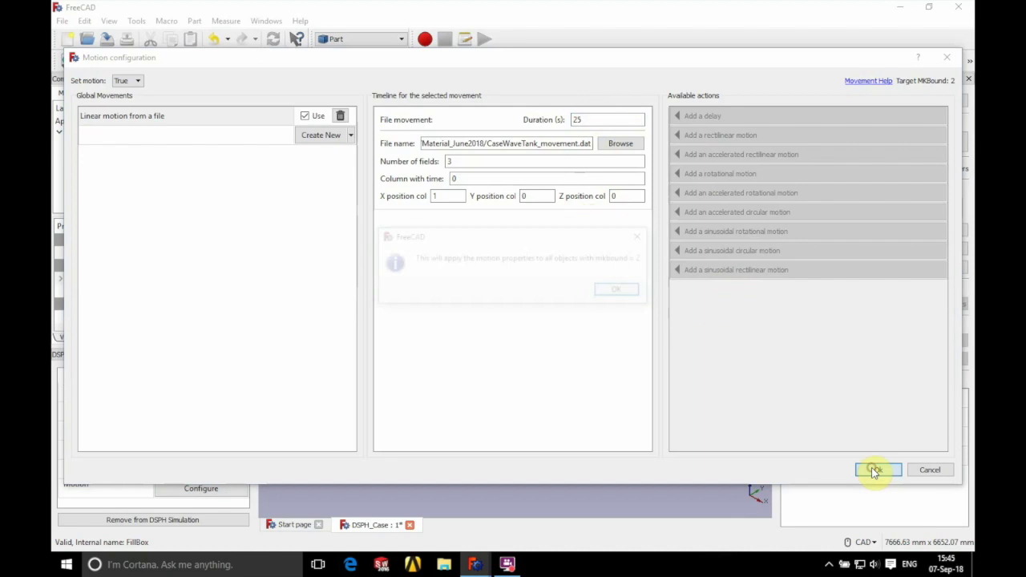
click(623, 292)
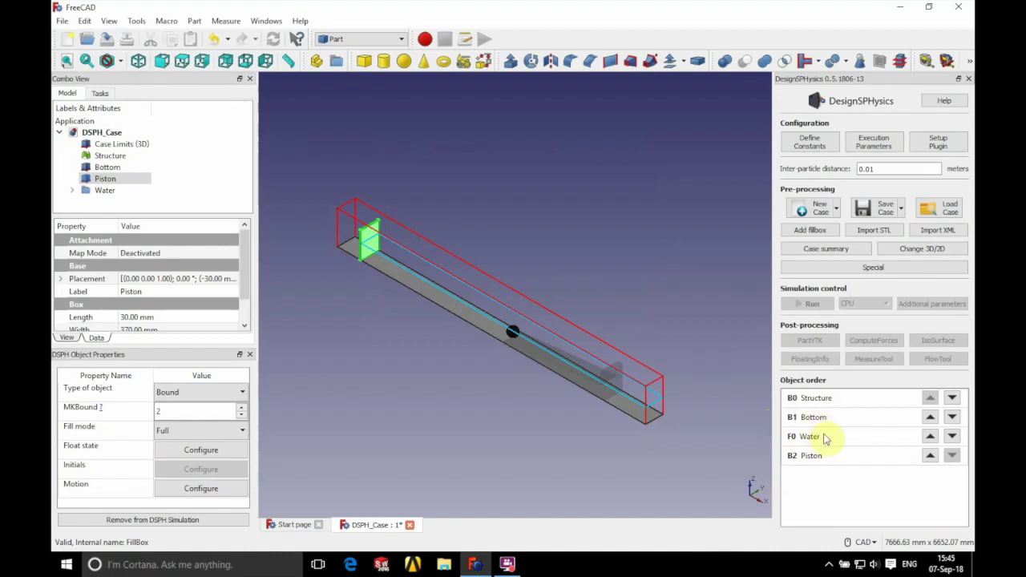
Move Piston up two places in the object order, right after Structure
click(930, 457)
click(930, 436)
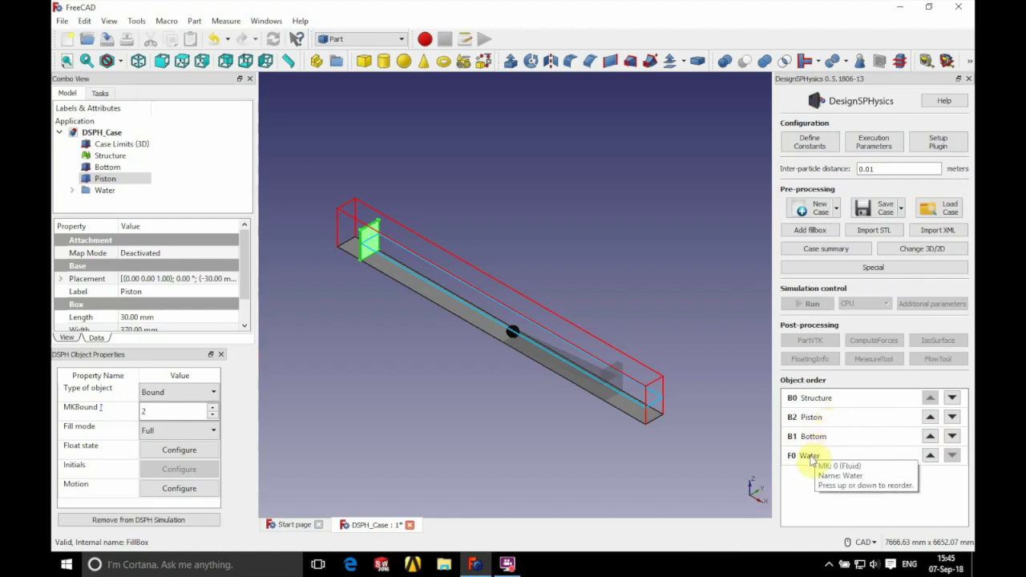
click(808, 141)
Accept the case constants unchanged and choose the Symplectic step algorithm
click(376, 311)
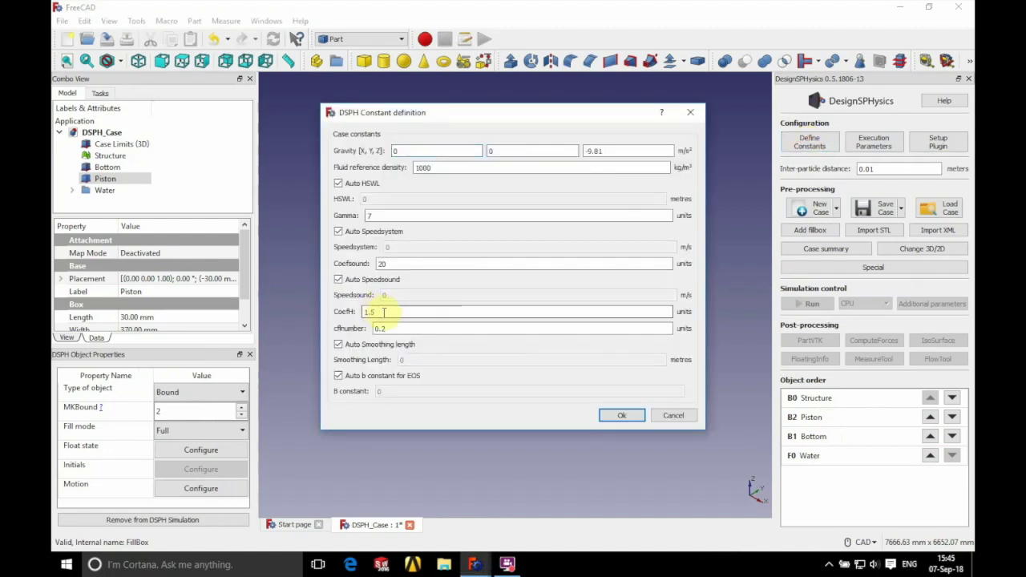
click(619, 414)
click(878, 141)
click(345, 121)
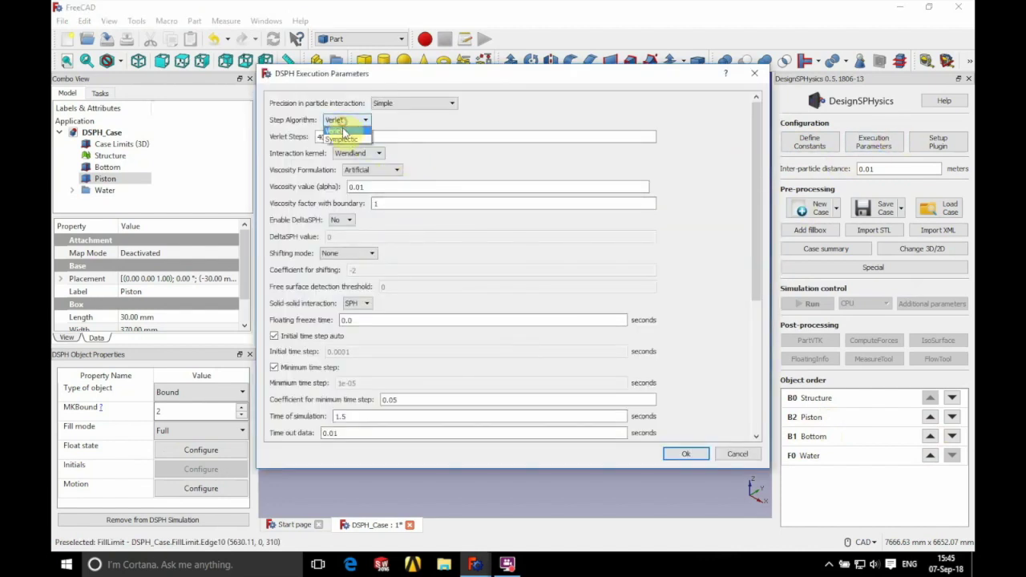
click(340, 139)
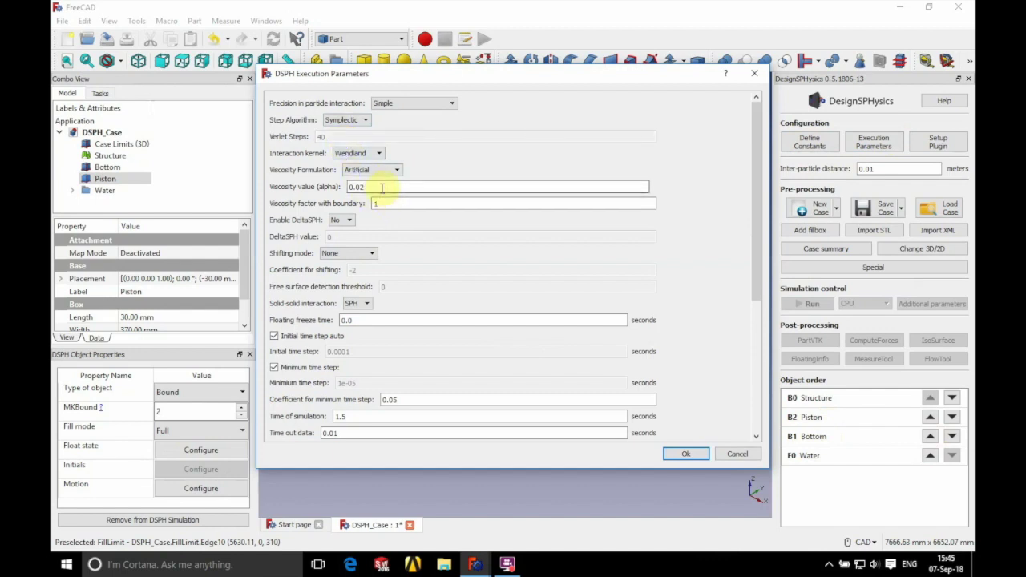
Set simulation time to 6 s and output interval to 0.02 s, then accept
drag(360, 416, 303, 423)
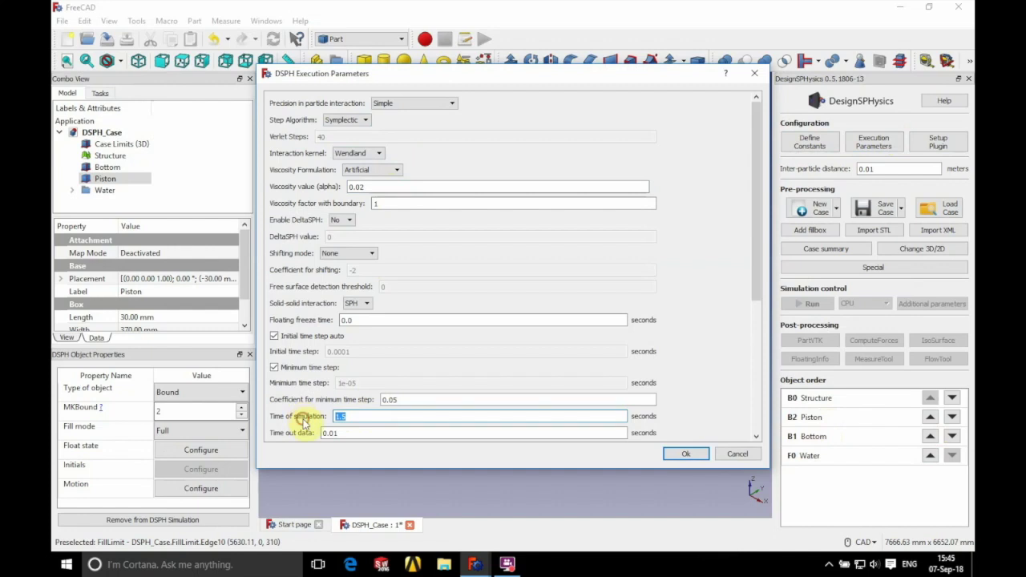
text(6)
click(354, 433)
key(BackSpace)
text(2)
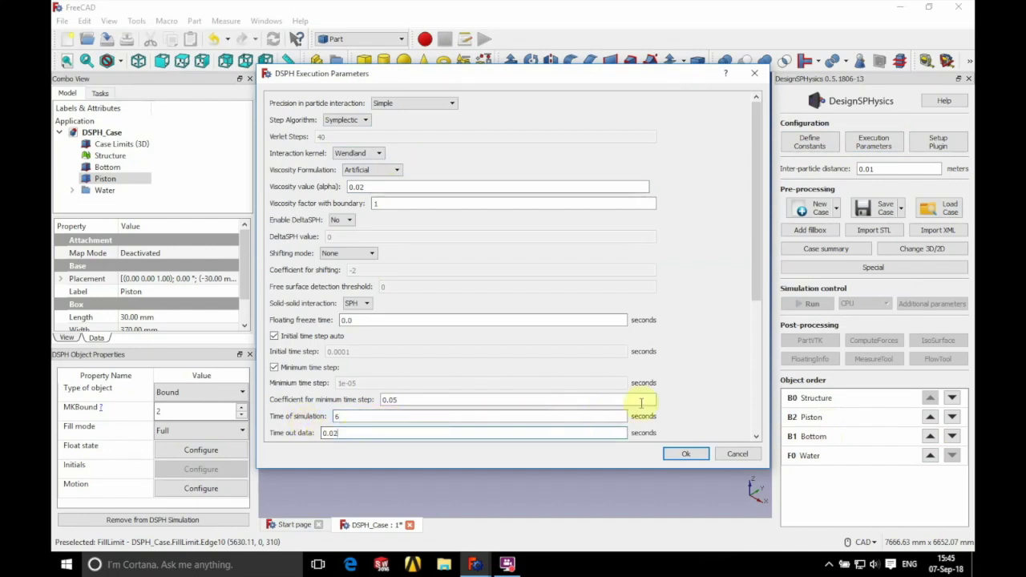
click(676, 456)
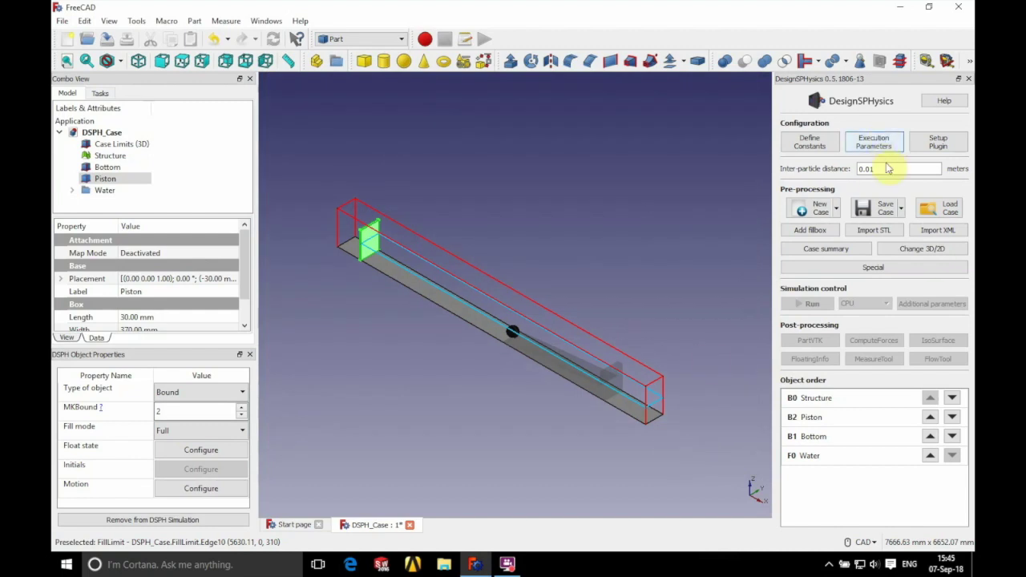
Save the DSPH case, then switch it to 2D with New Y position 200 mm
drag(887, 167, 840, 172)
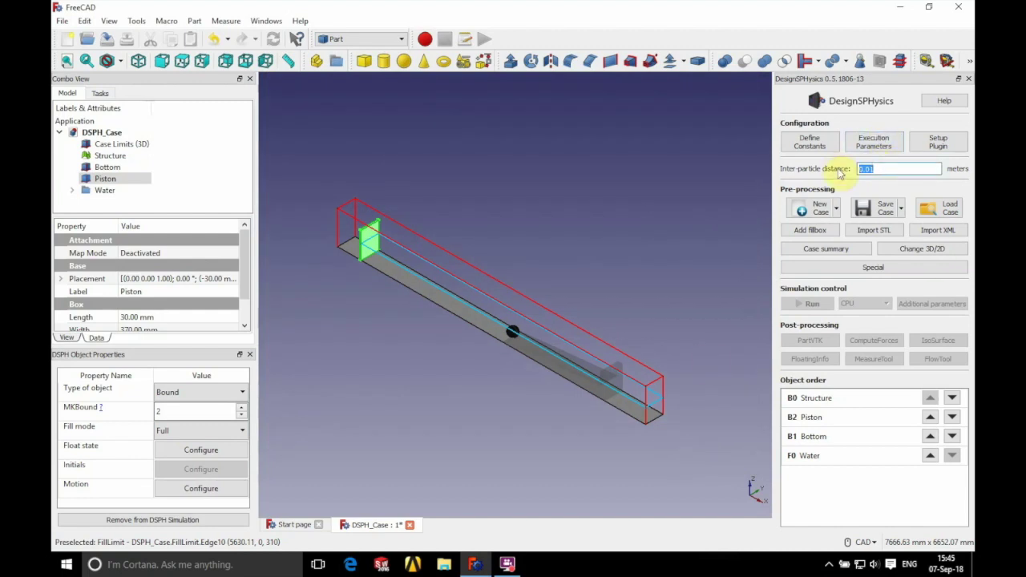
click(874, 201)
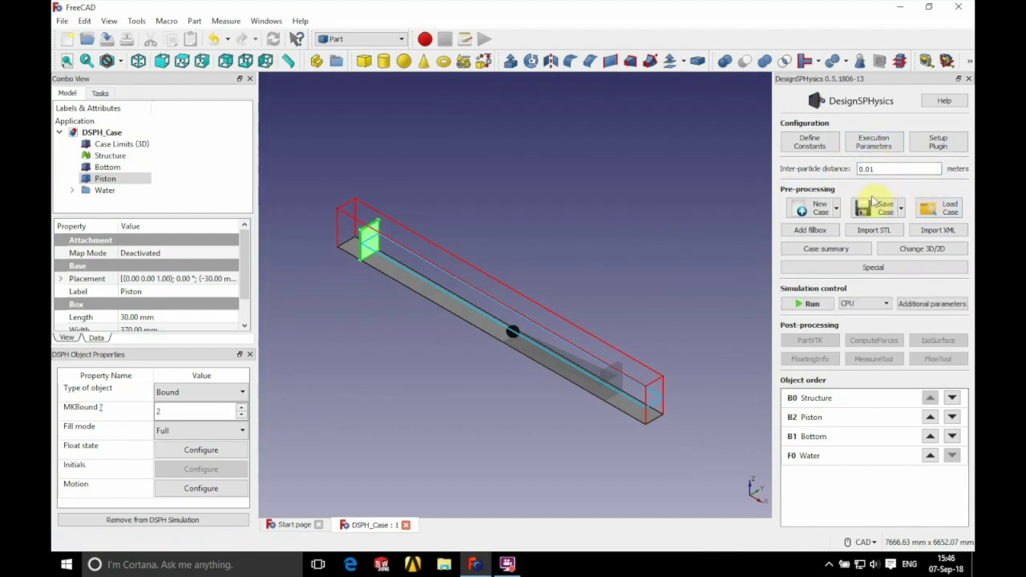
click(922, 248)
drag(536, 258, 476, 257)
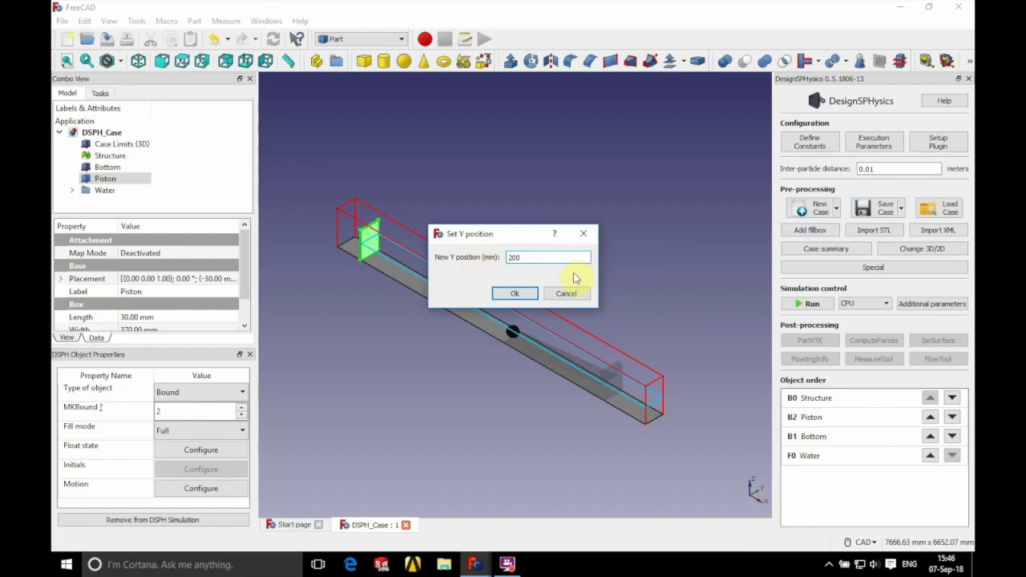
click(517, 294)
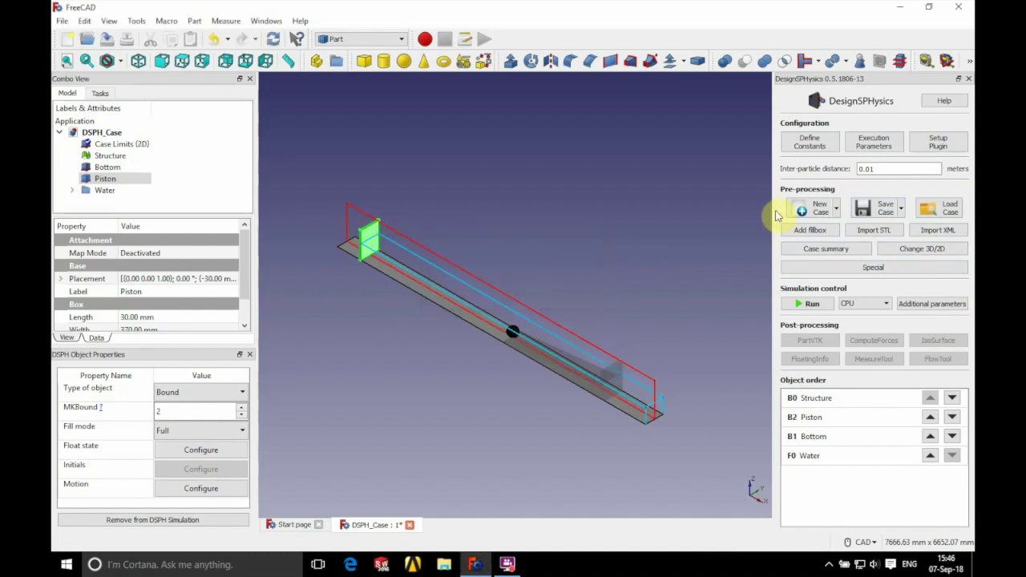
Save the case as WaveTank on the Desktop
click(902, 208)
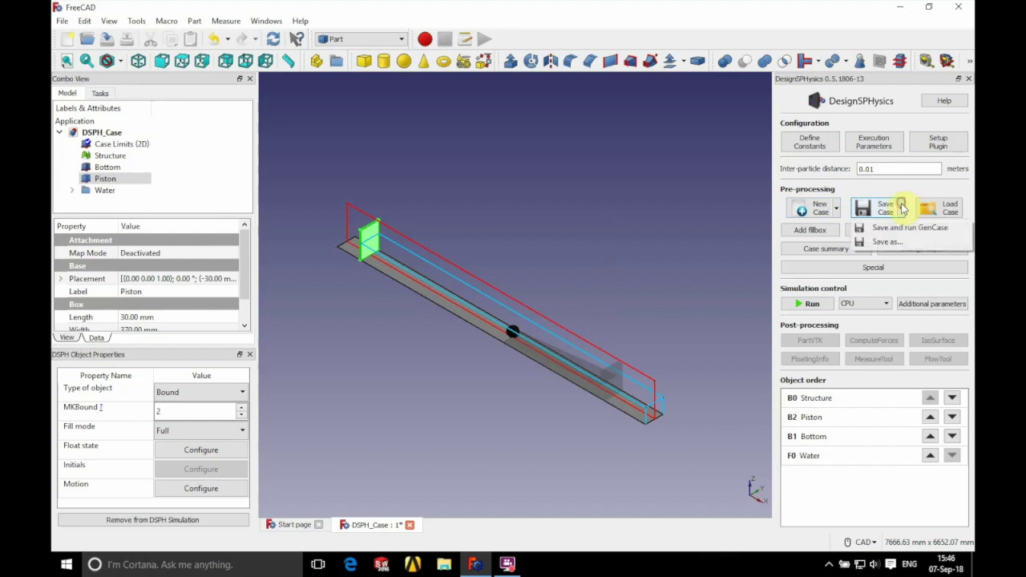
click(898, 240)
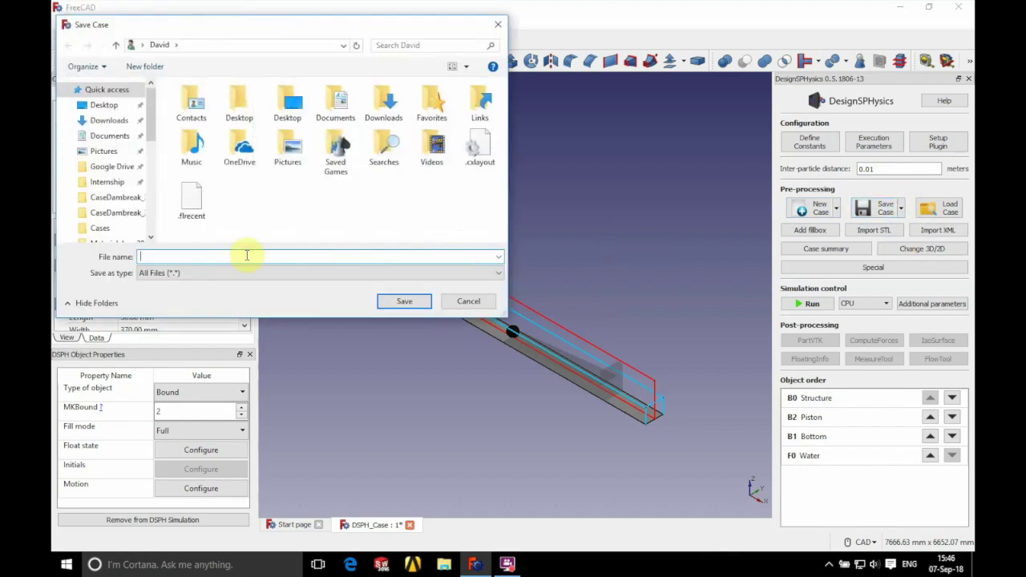
text(WaveTank)
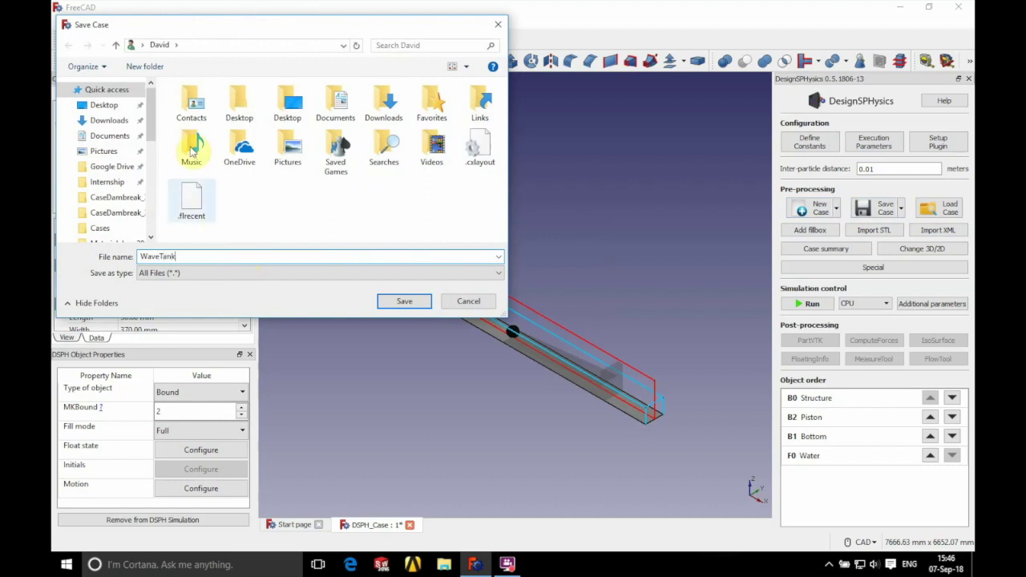
click(112, 108)
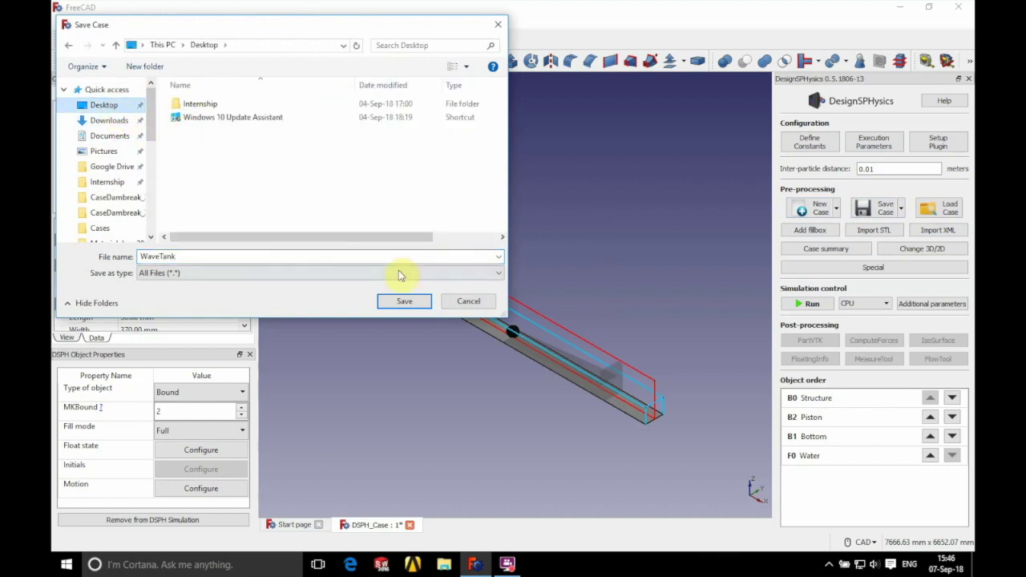
click(404, 302)
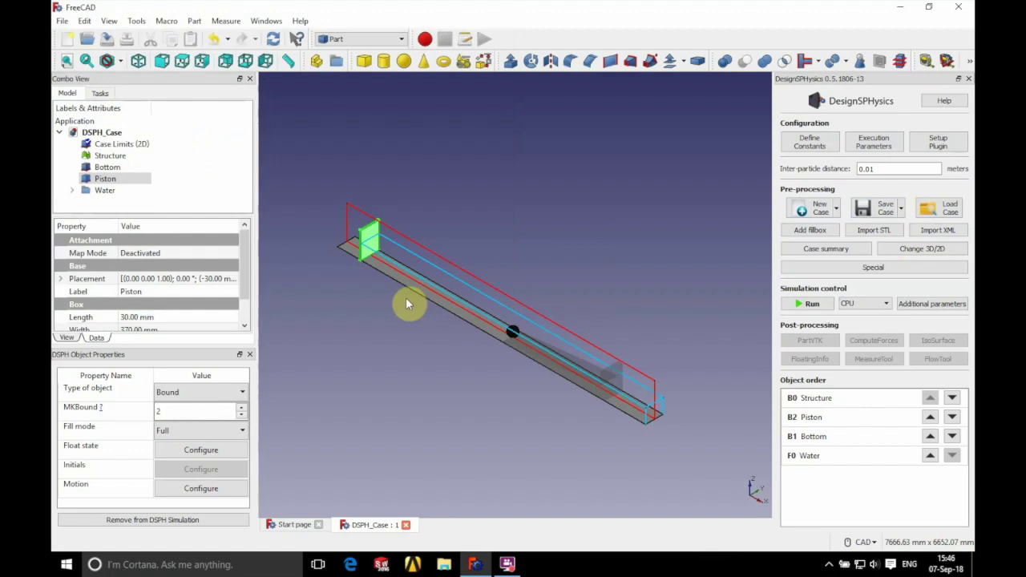
Save and run GenCase, then display WaveTank_All.vtk in ParaView
click(901, 207)
click(903, 228)
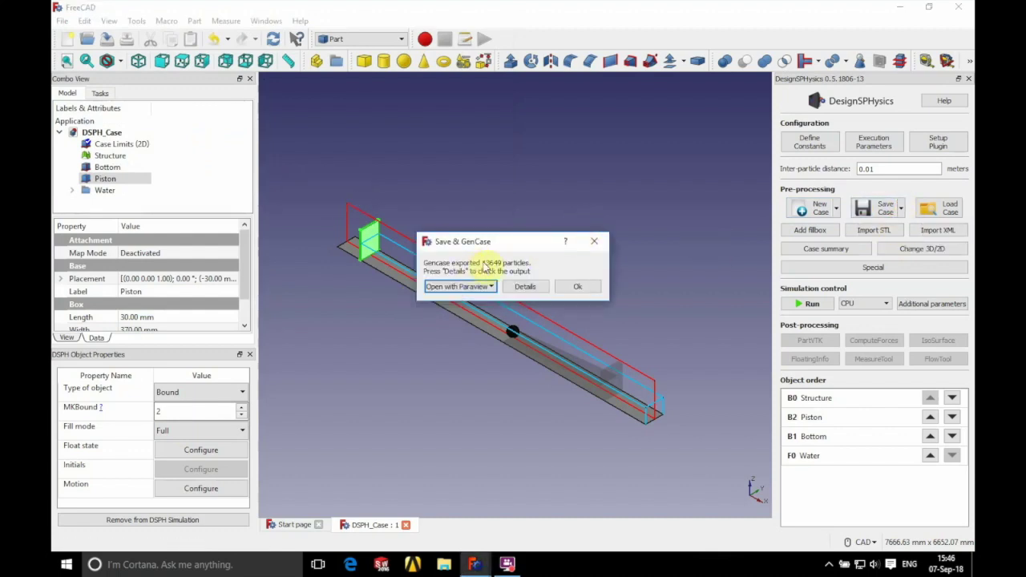
click(473, 287)
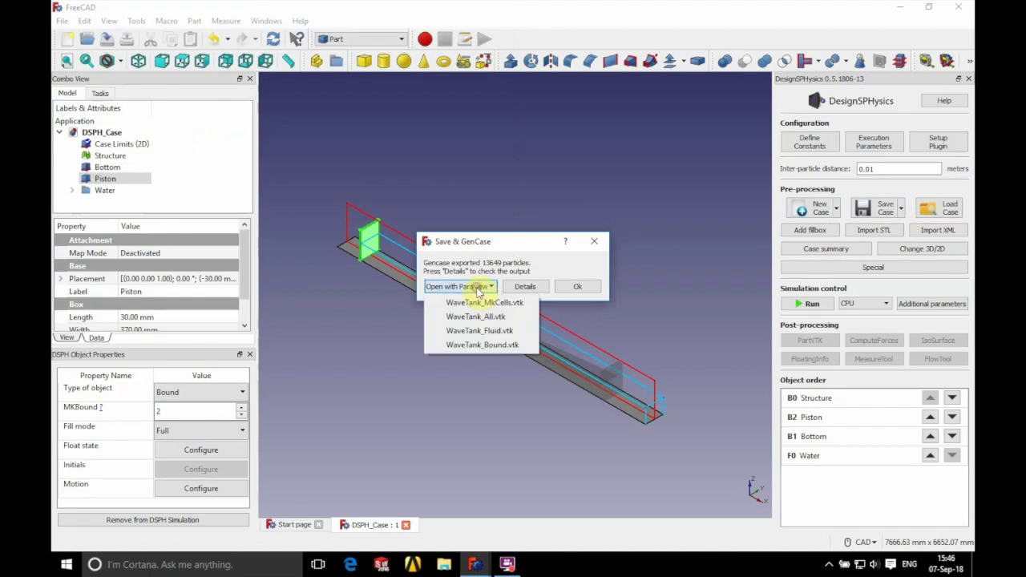
click(471, 316)
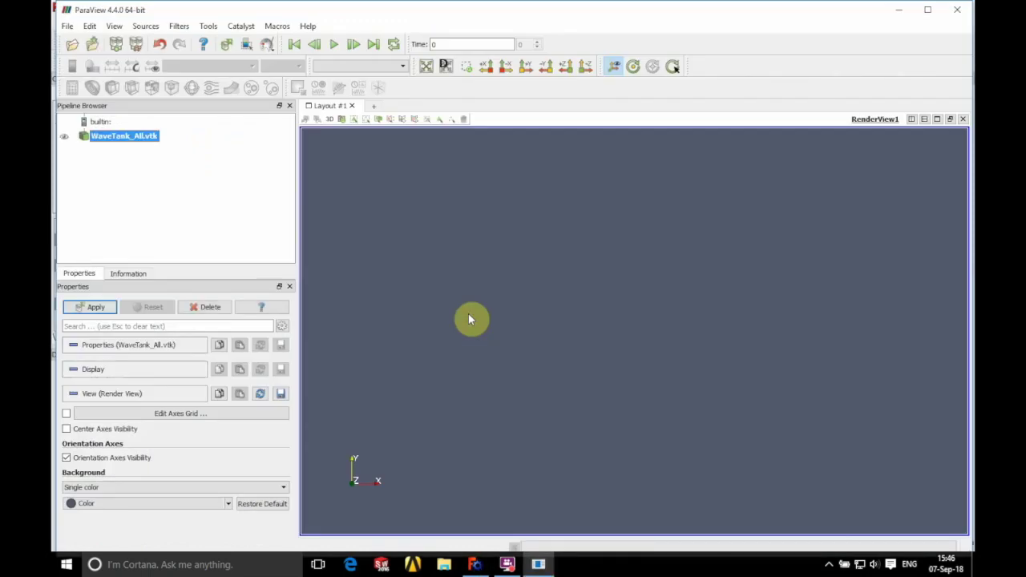
click(90, 307)
View the WaveTank particles along +Y coloured by Mk, then return to FreeCAD
click(526, 65)
click(101, 419)
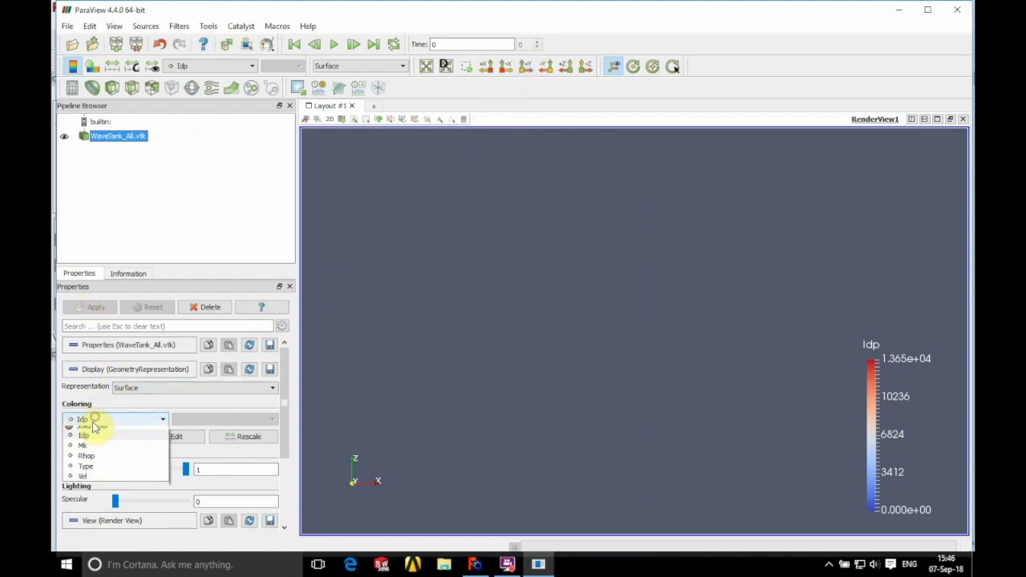
click(85, 455)
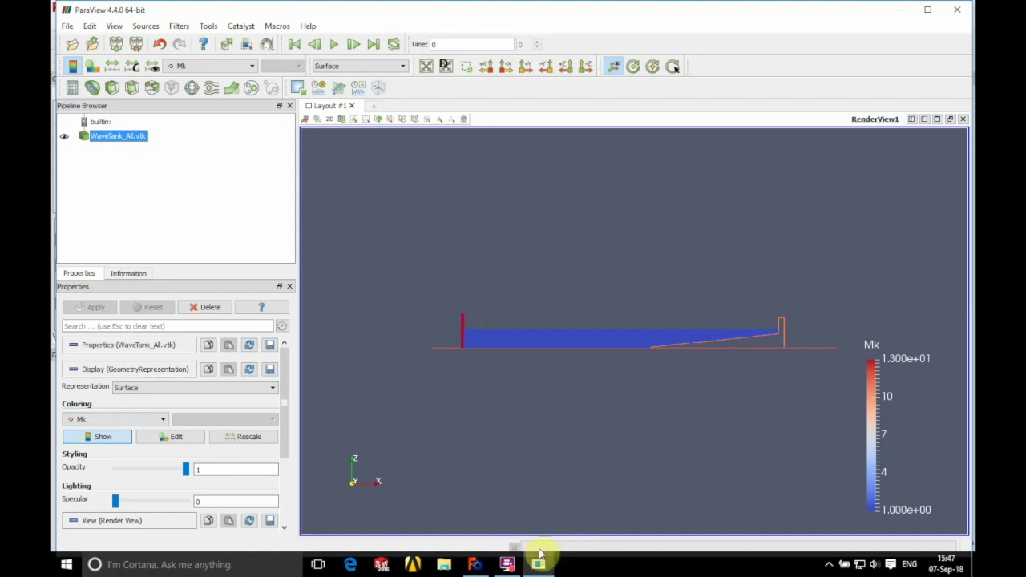
click(477, 565)
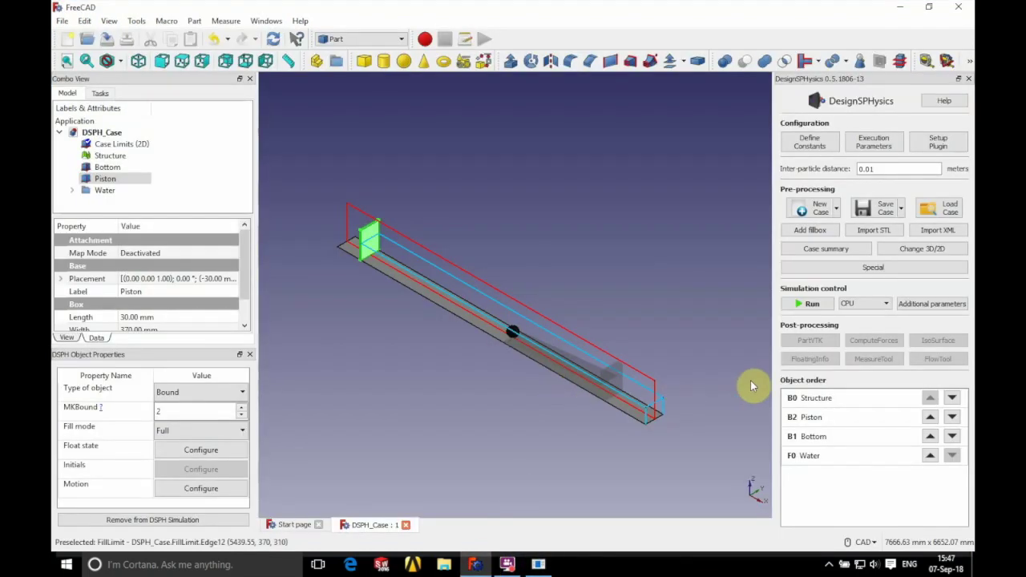
Run the WaveTank DualSPHysics simulation on the CPU and follow its detailed log
click(857, 306)
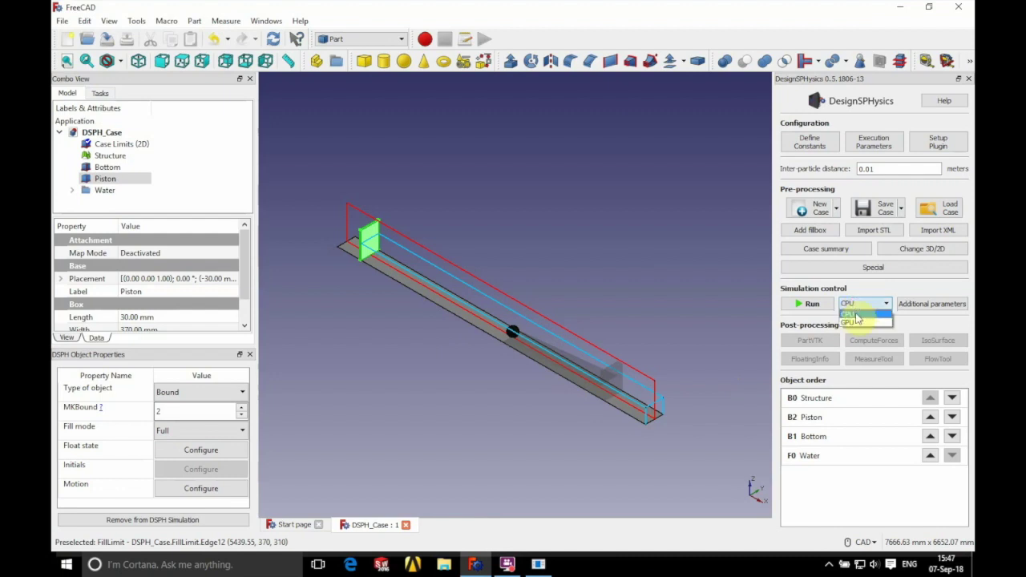
click(856, 315)
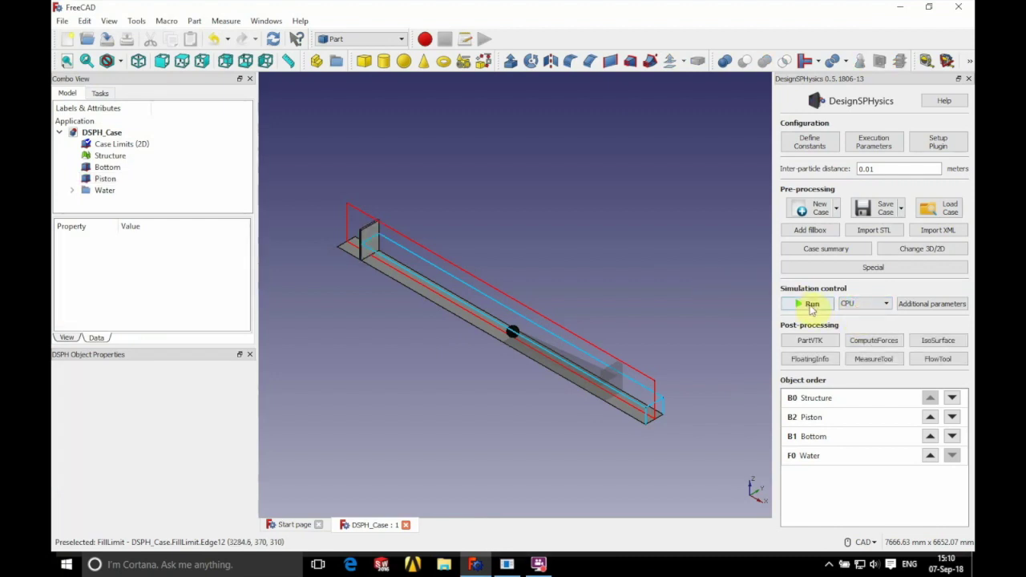
click(812, 306)
click(534, 331)
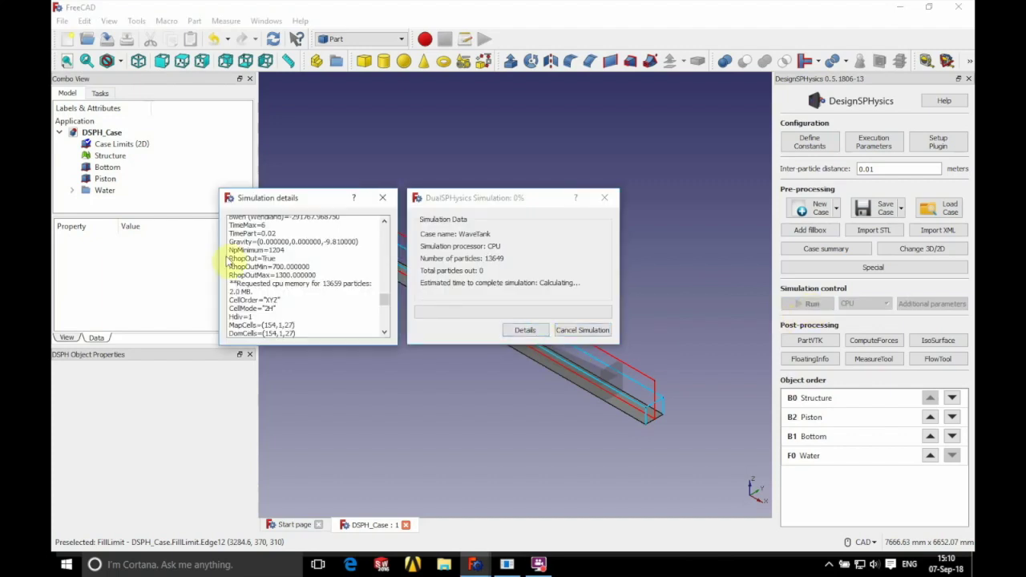
drag(217, 258, 131, 253)
drag(242, 200, 165, 197)
drag(328, 275, 356, 276)
drag(465, 201, 407, 203)
click(443, 565)
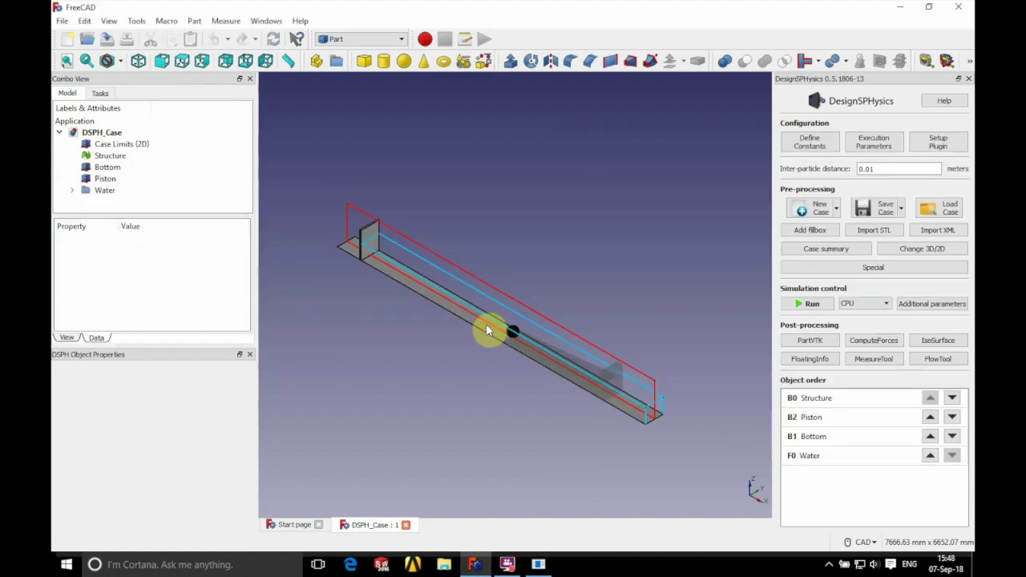
Export the fluid particles with PartVTK under the name FluidPart
click(810, 341)
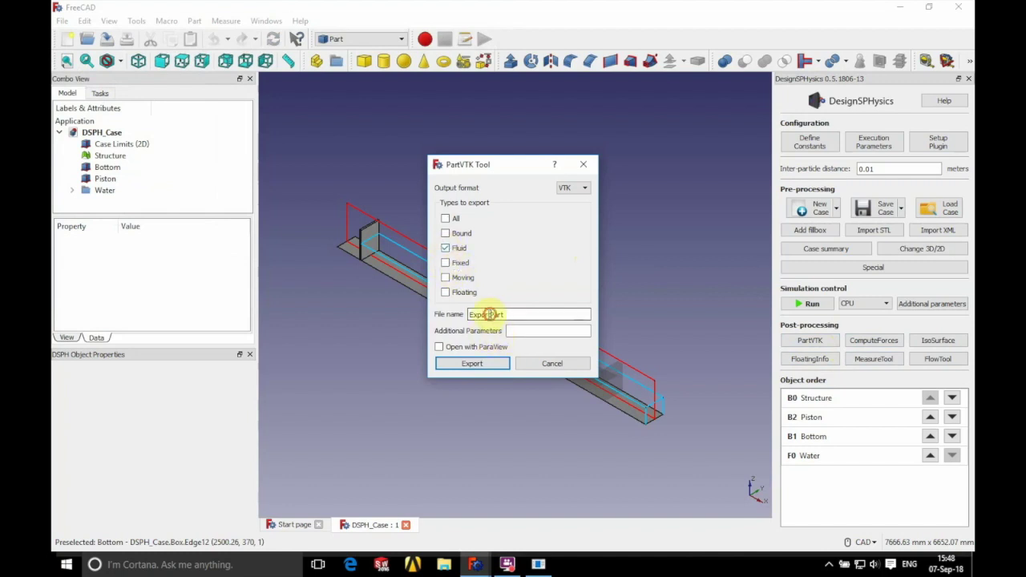
drag(488, 314, 402, 320)
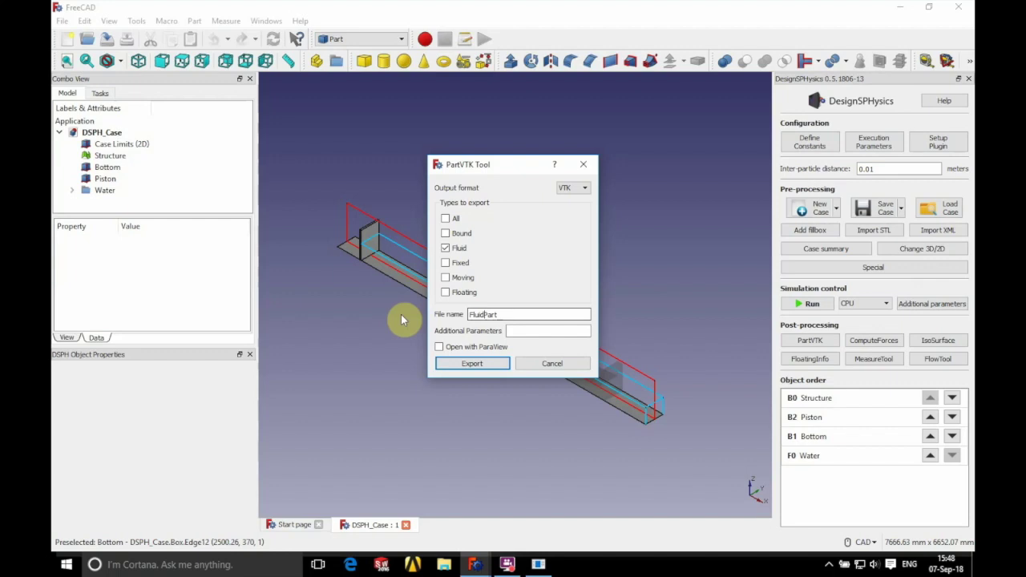
click(472, 363)
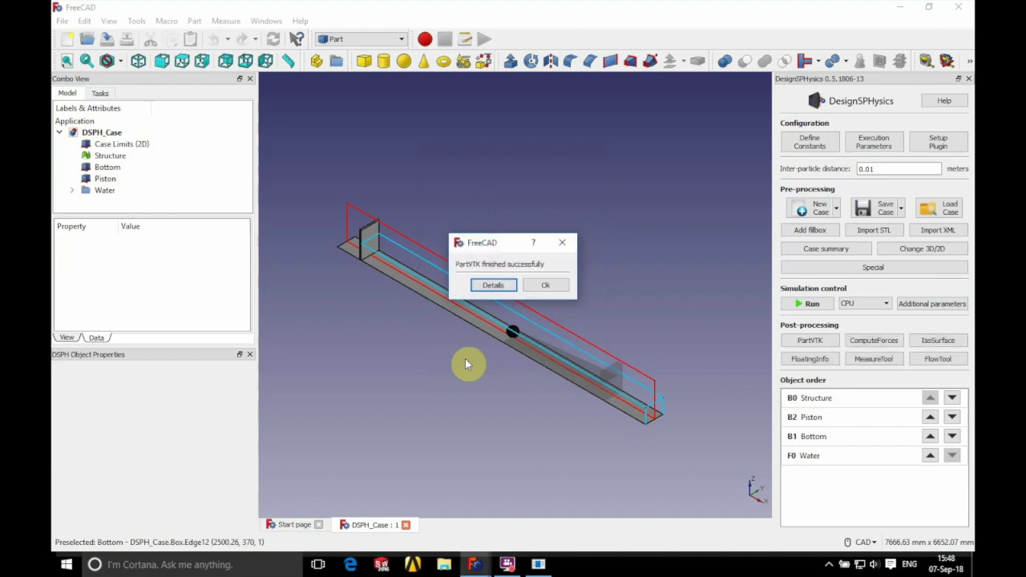
click(546, 284)
Export the moving piston particles with PartVTK under the name PistonPart
click(806, 343)
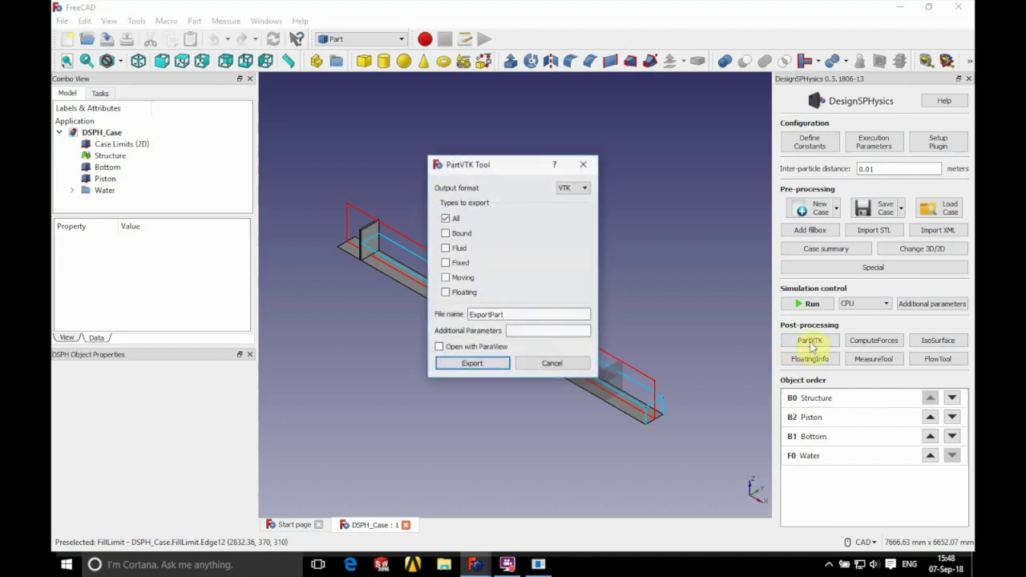
click(446, 279)
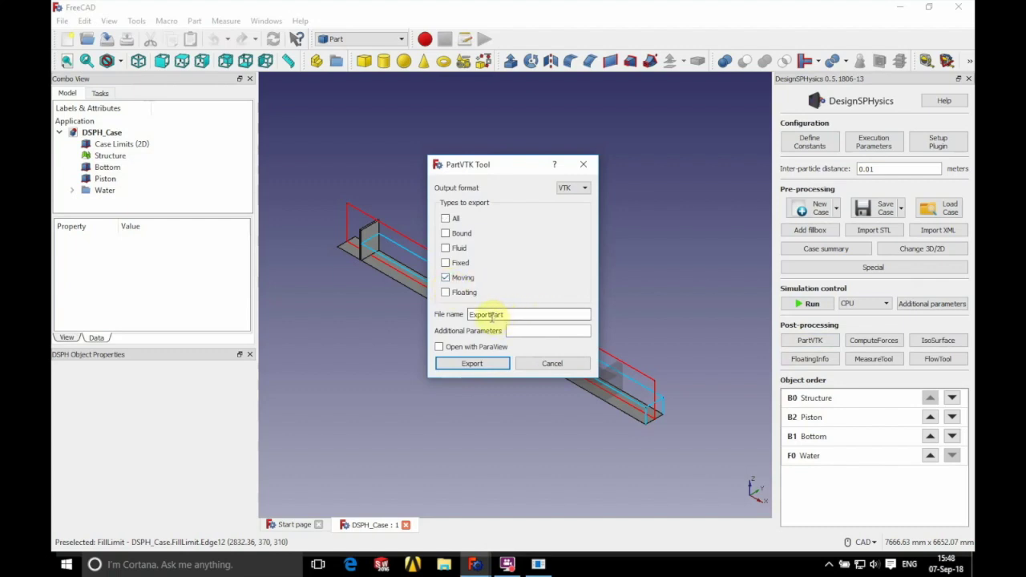
drag(488, 315, 429, 317)
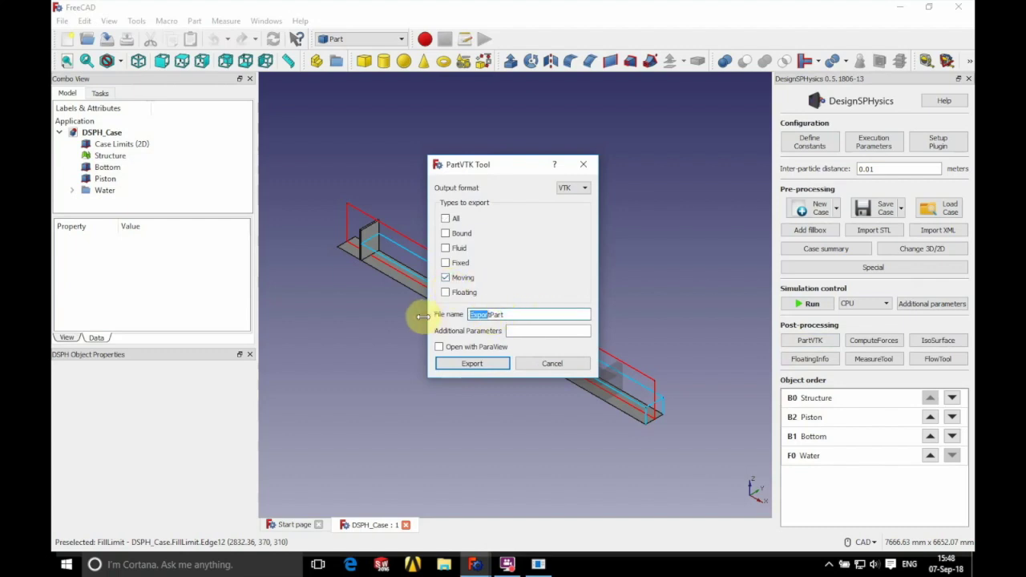
text(Piston)
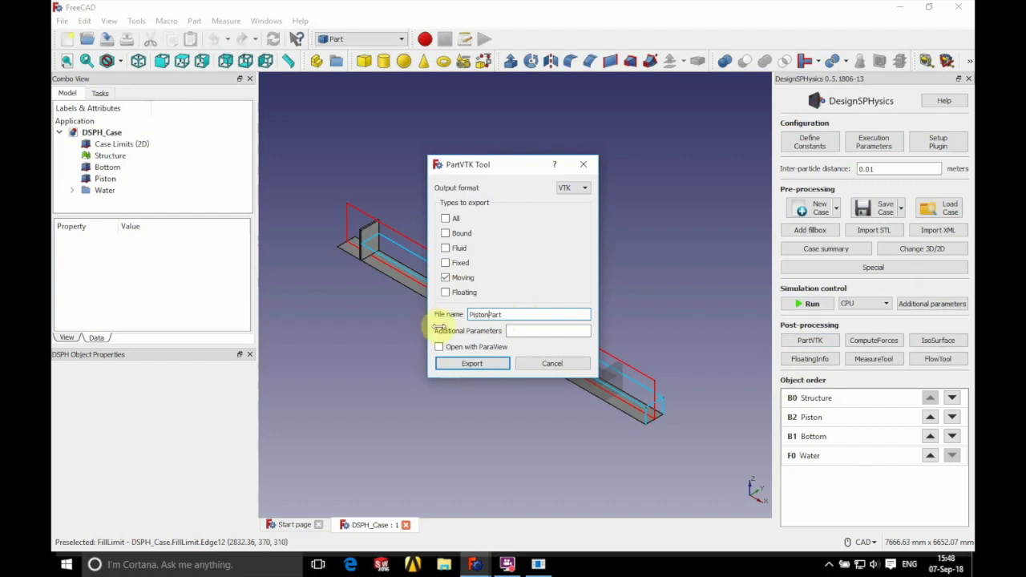
click(473, 364)
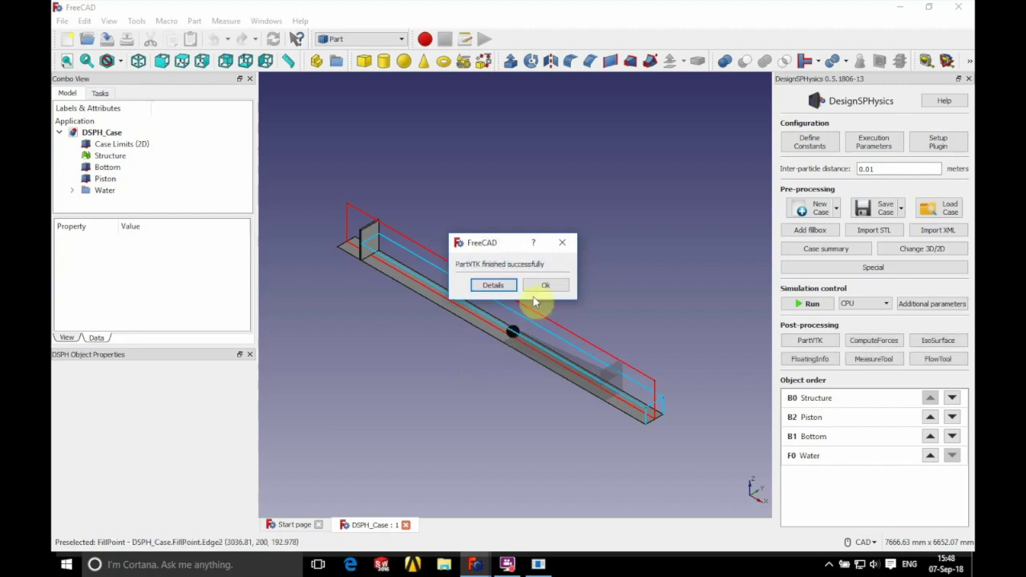
click(545, 285)
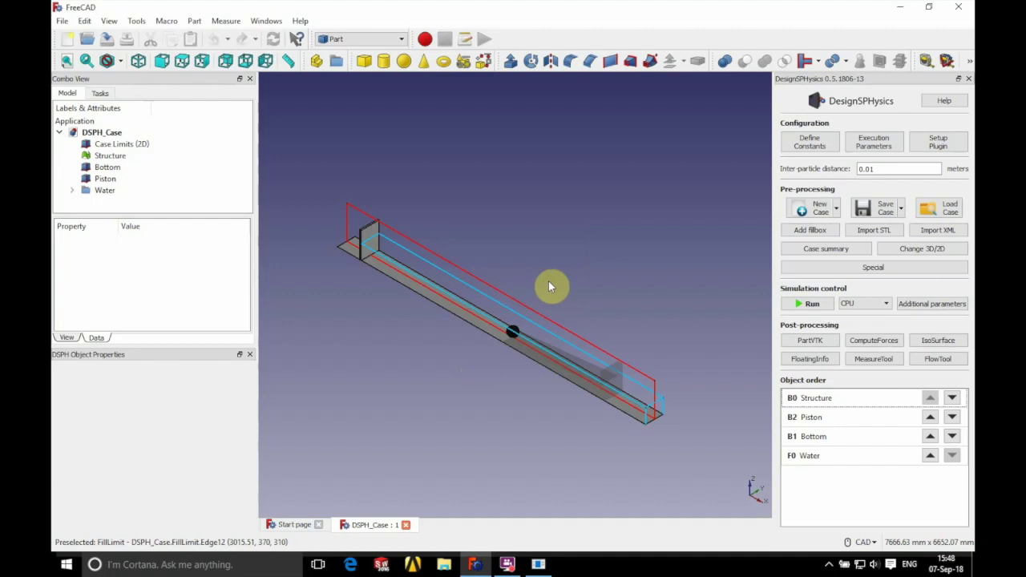
Delete WaveTank_All.vtk and load the FluidPart and PistonPart series from WaveTank_out
click(539, 564)
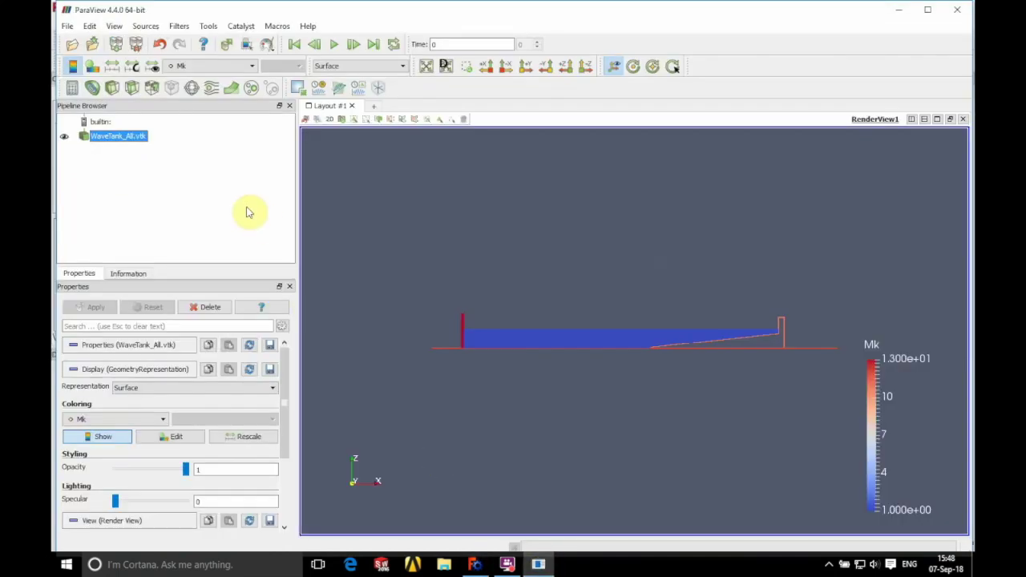
click(199, 305)
right_click(178, 144)
click(199, 152)
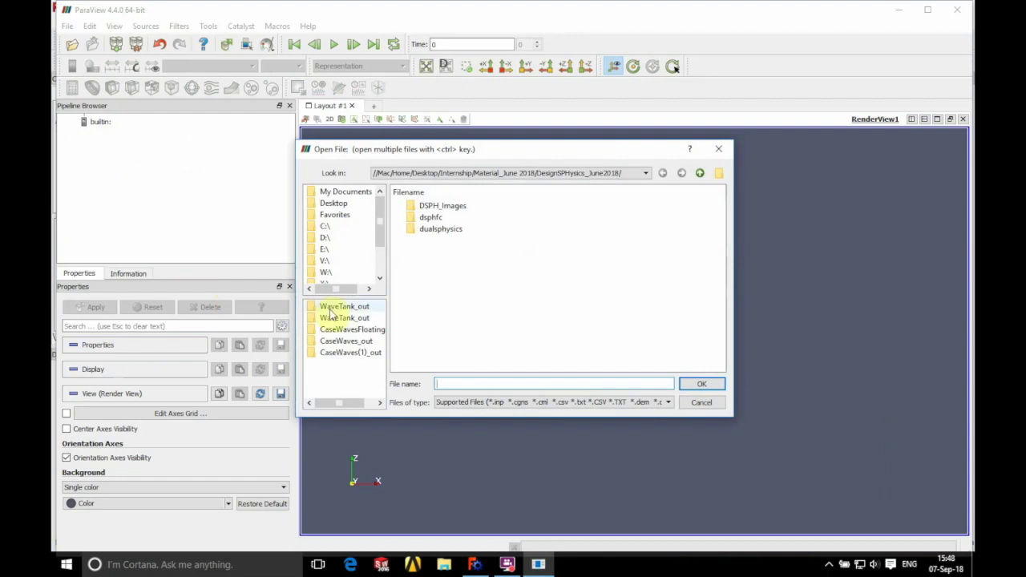
click(345, 309)
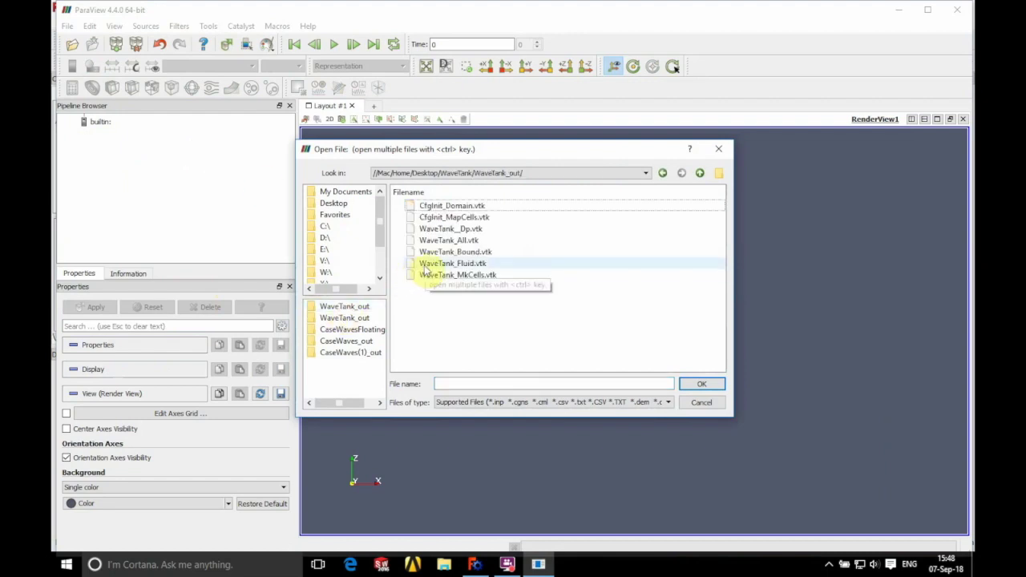
click(335, 319)
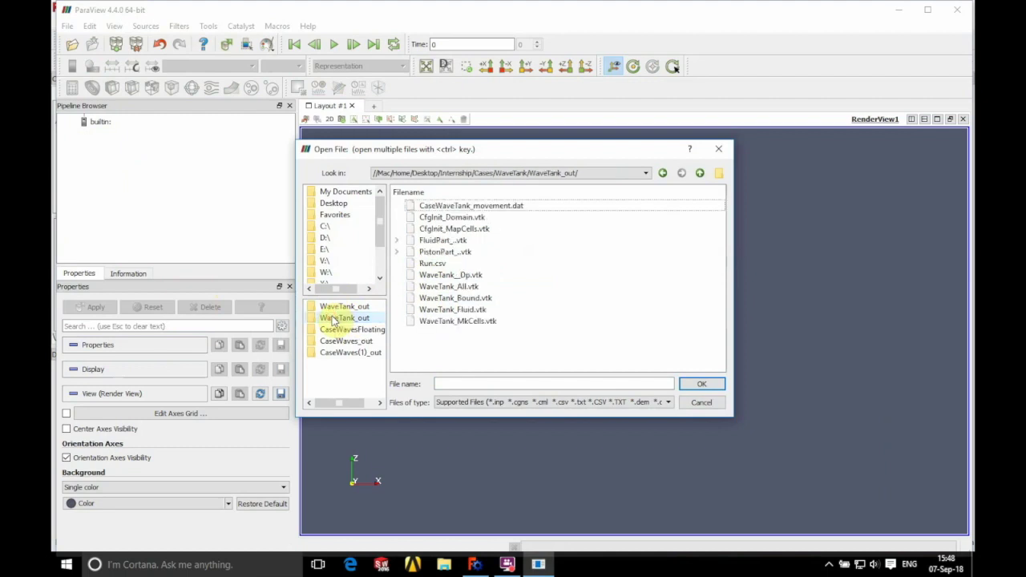
click(448, 241)
ctrl+click(444, 253)
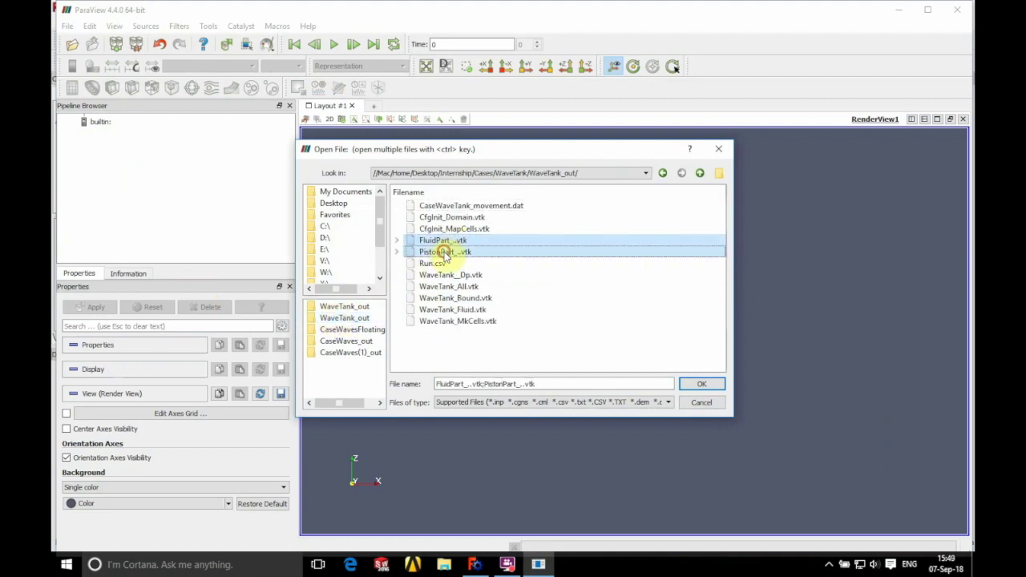
click(699, 385)
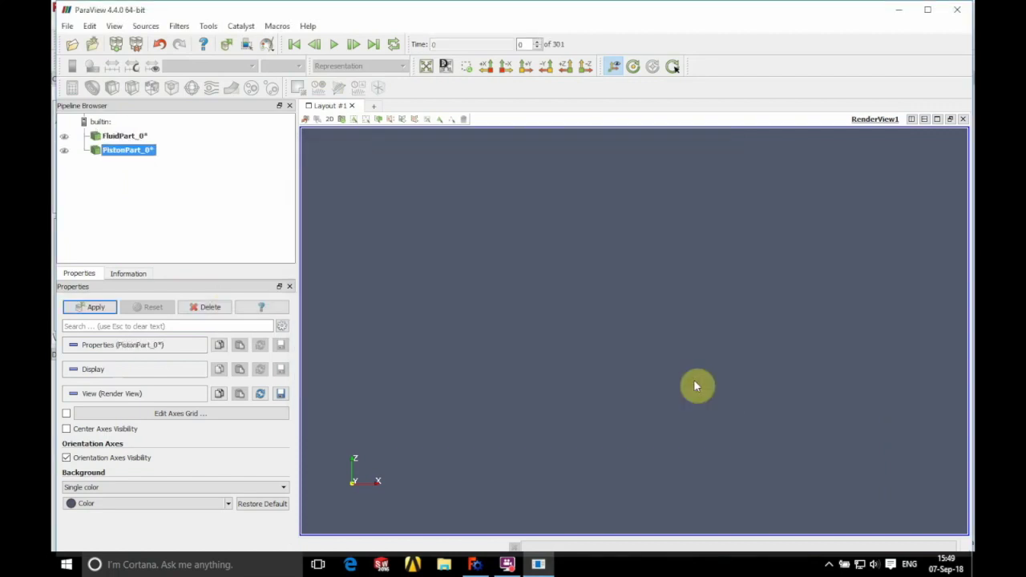
Apply the particle series, view along +Y, and colour the piston by Type, then Idp
click(95, 307)
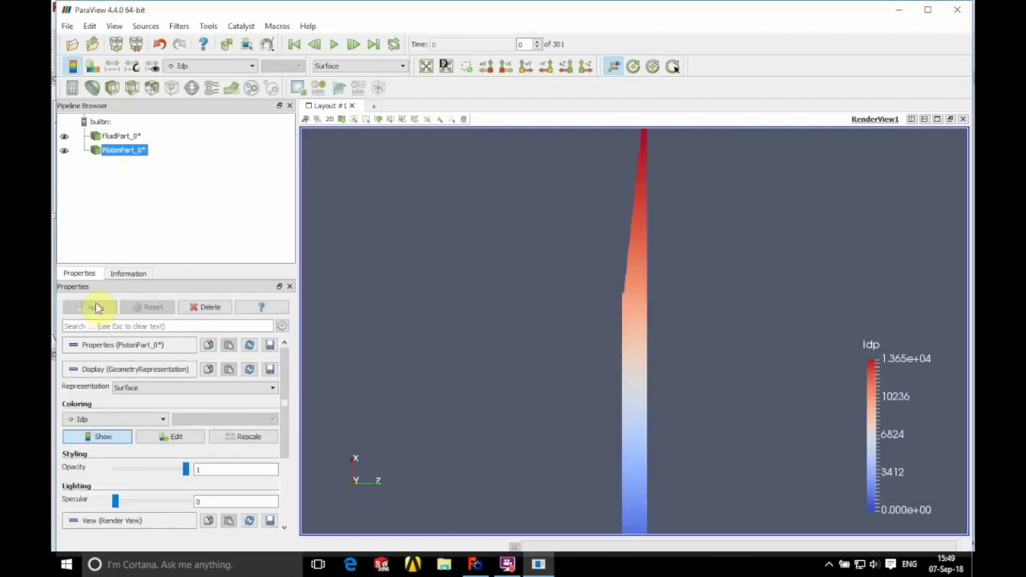
click(525, 67)
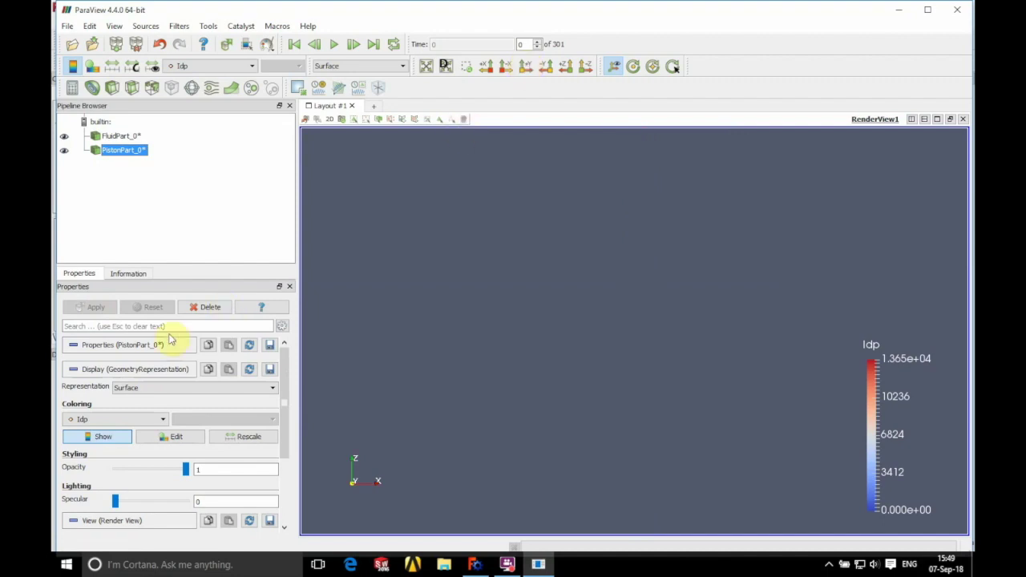
click(112, 419)
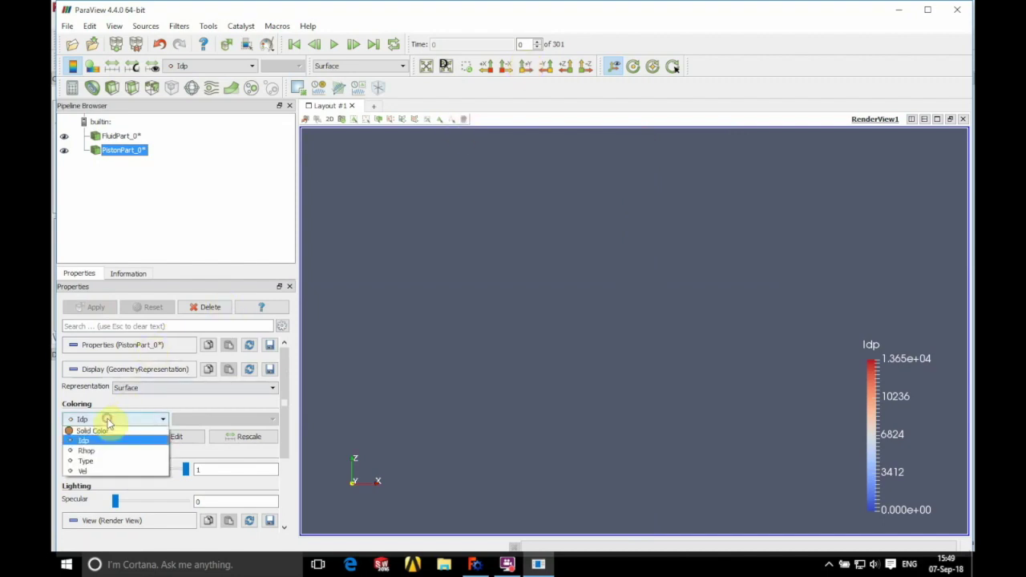
click(86, 461)
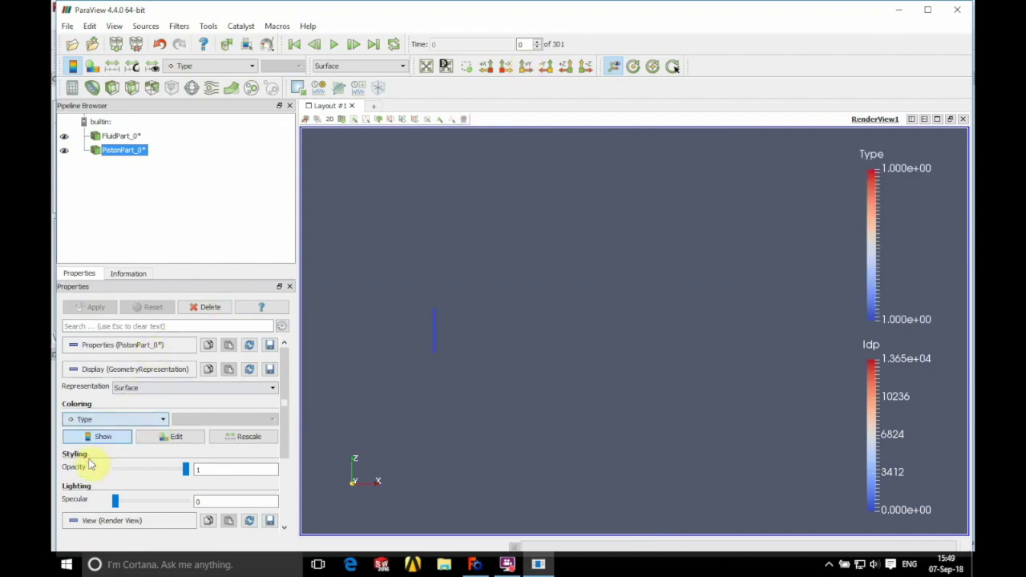
click(98, 418)
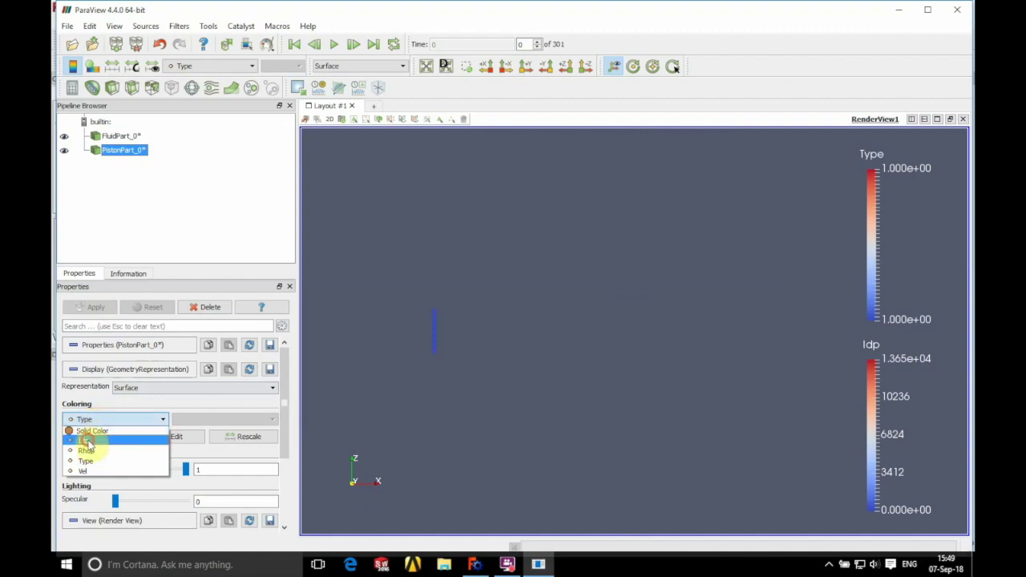
click(90, 440)
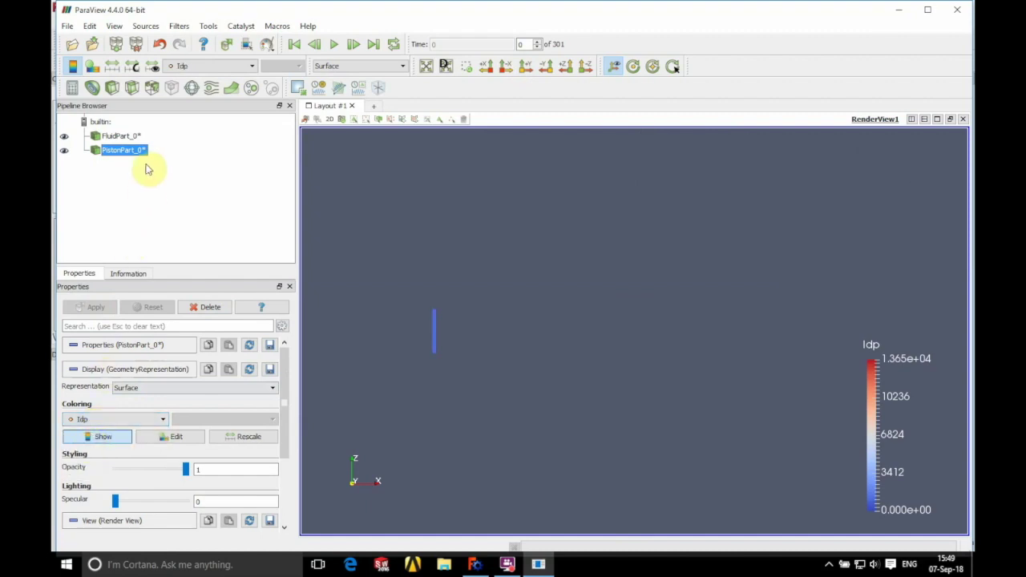
Play the wave animation with the fluid particles coloured by Vel magnitude
click(117, 136)
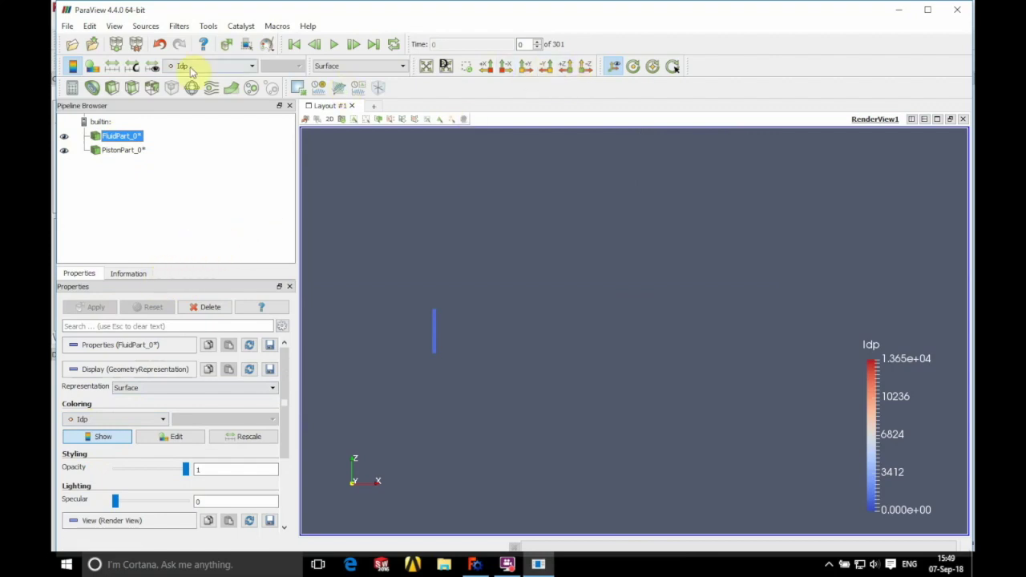
click(334, 45)
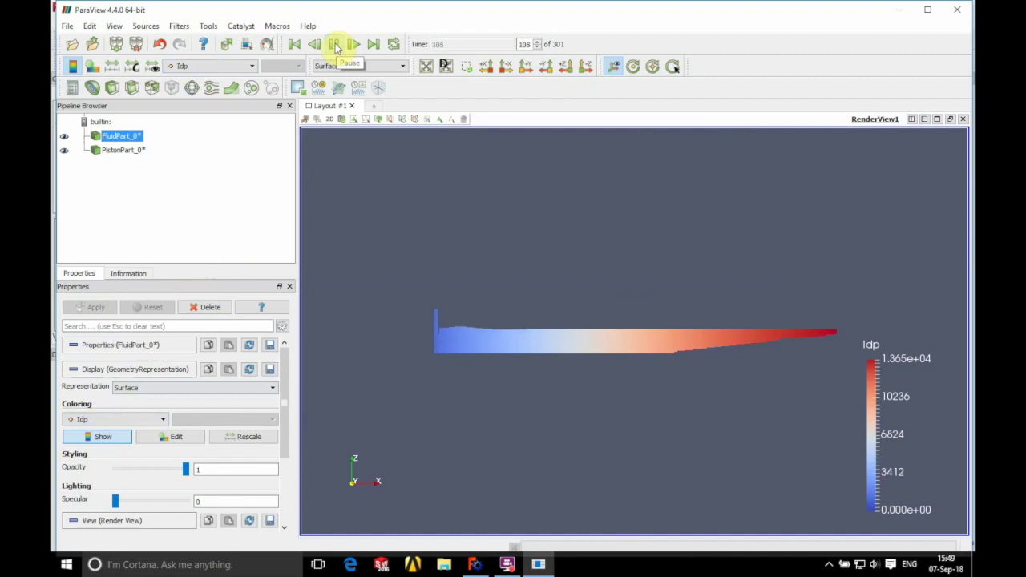
click(128, 418)
click(83, 470)
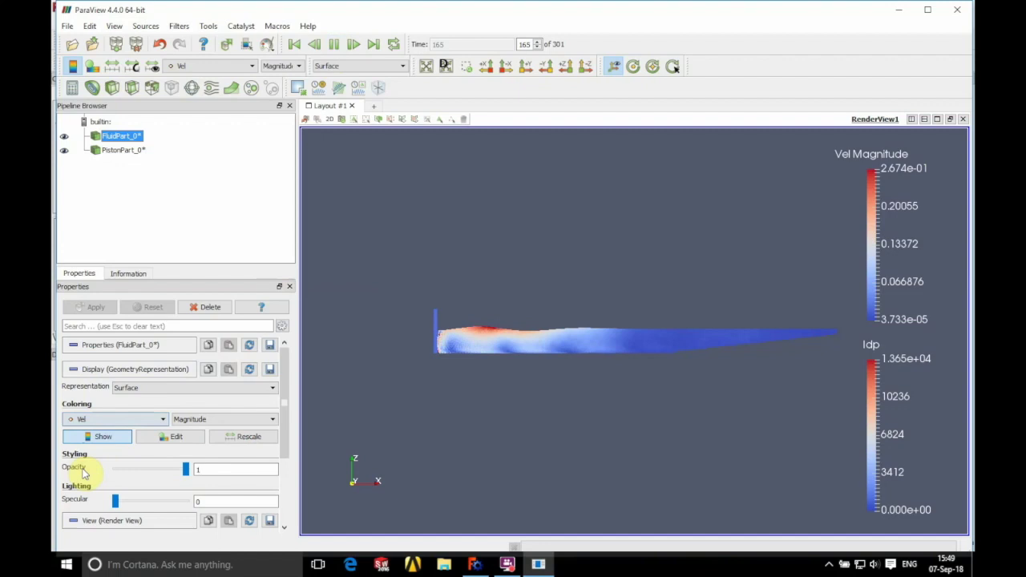